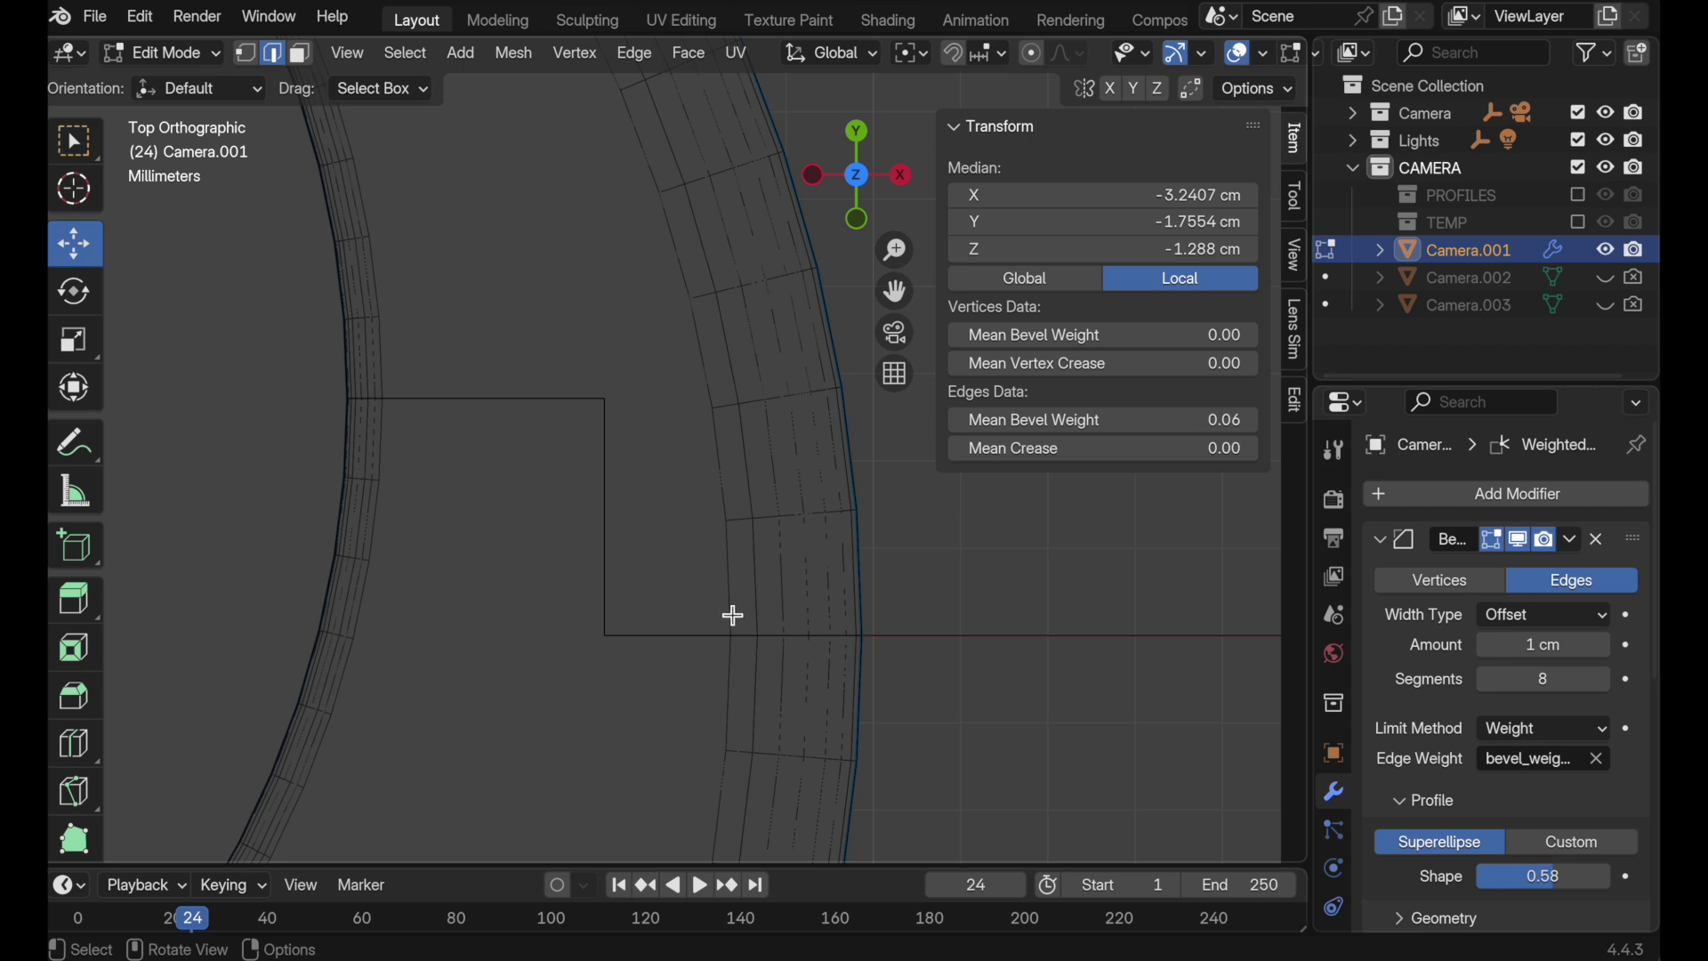
# Dissolve the upper and lower corner vertices of the stepped edge on Camera.001
pyautogui.click(244, 53)
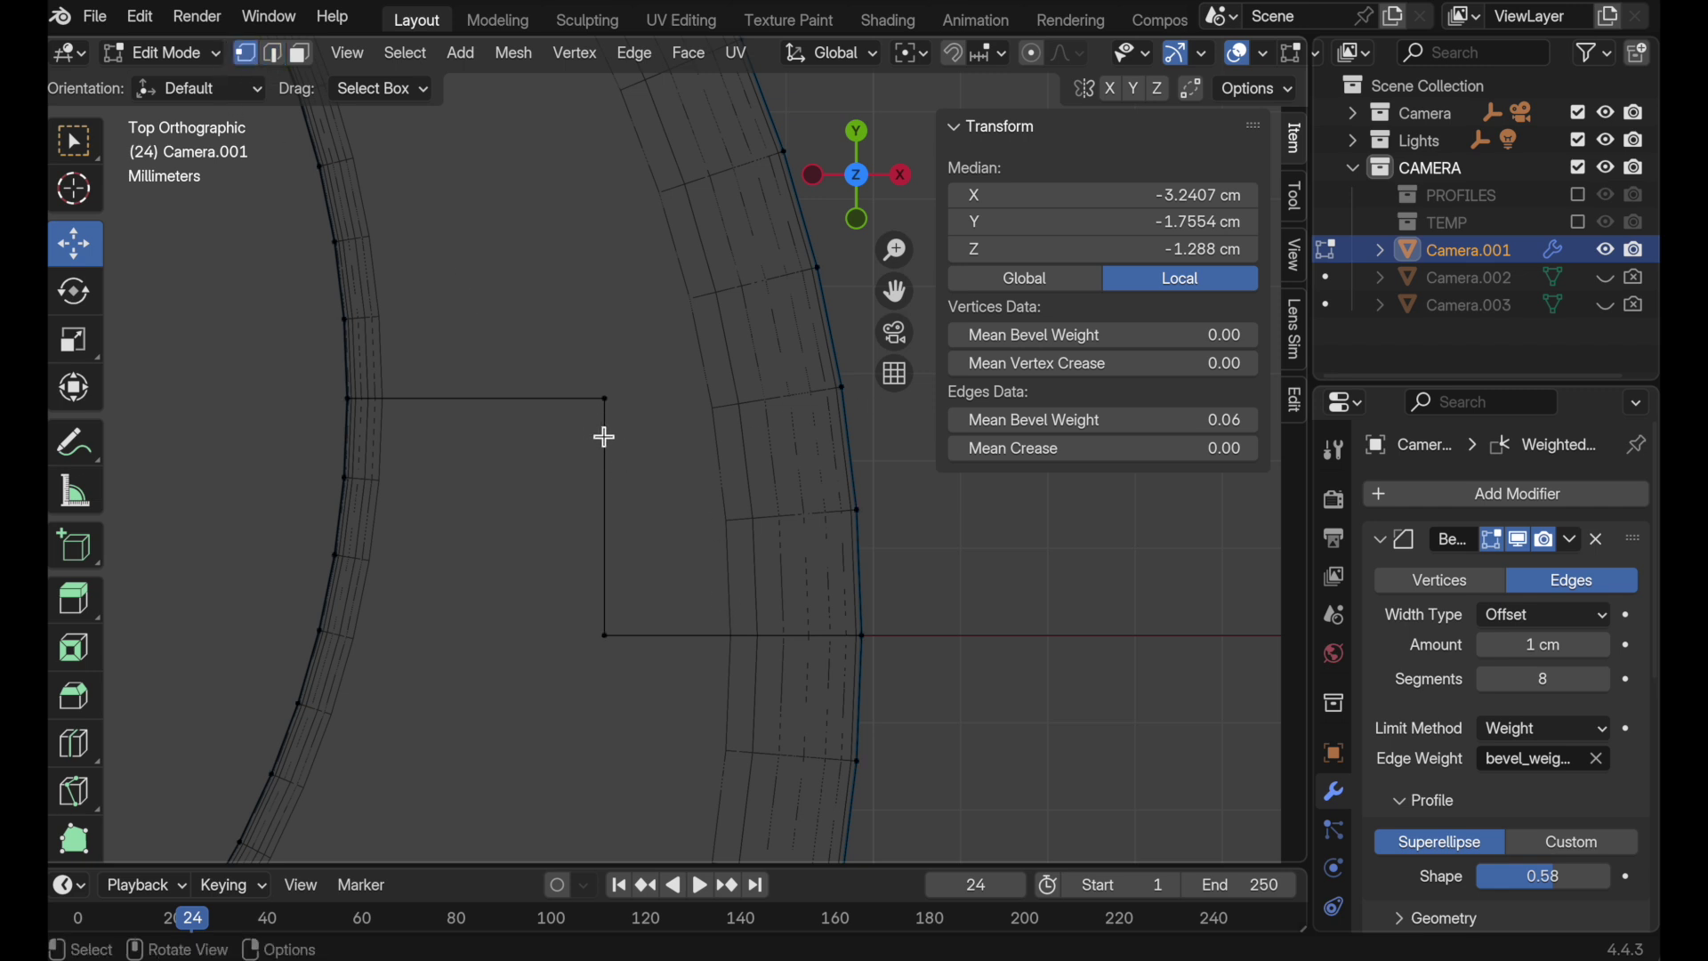
pyautogui.click(605, 400)
pyautogui.keyDown('shift'); pyautogui.click(605, 645); pyautogui.keyUp('shift')
pyautogui.rightClick(854, 522)
pyautogui.click(830, 719)
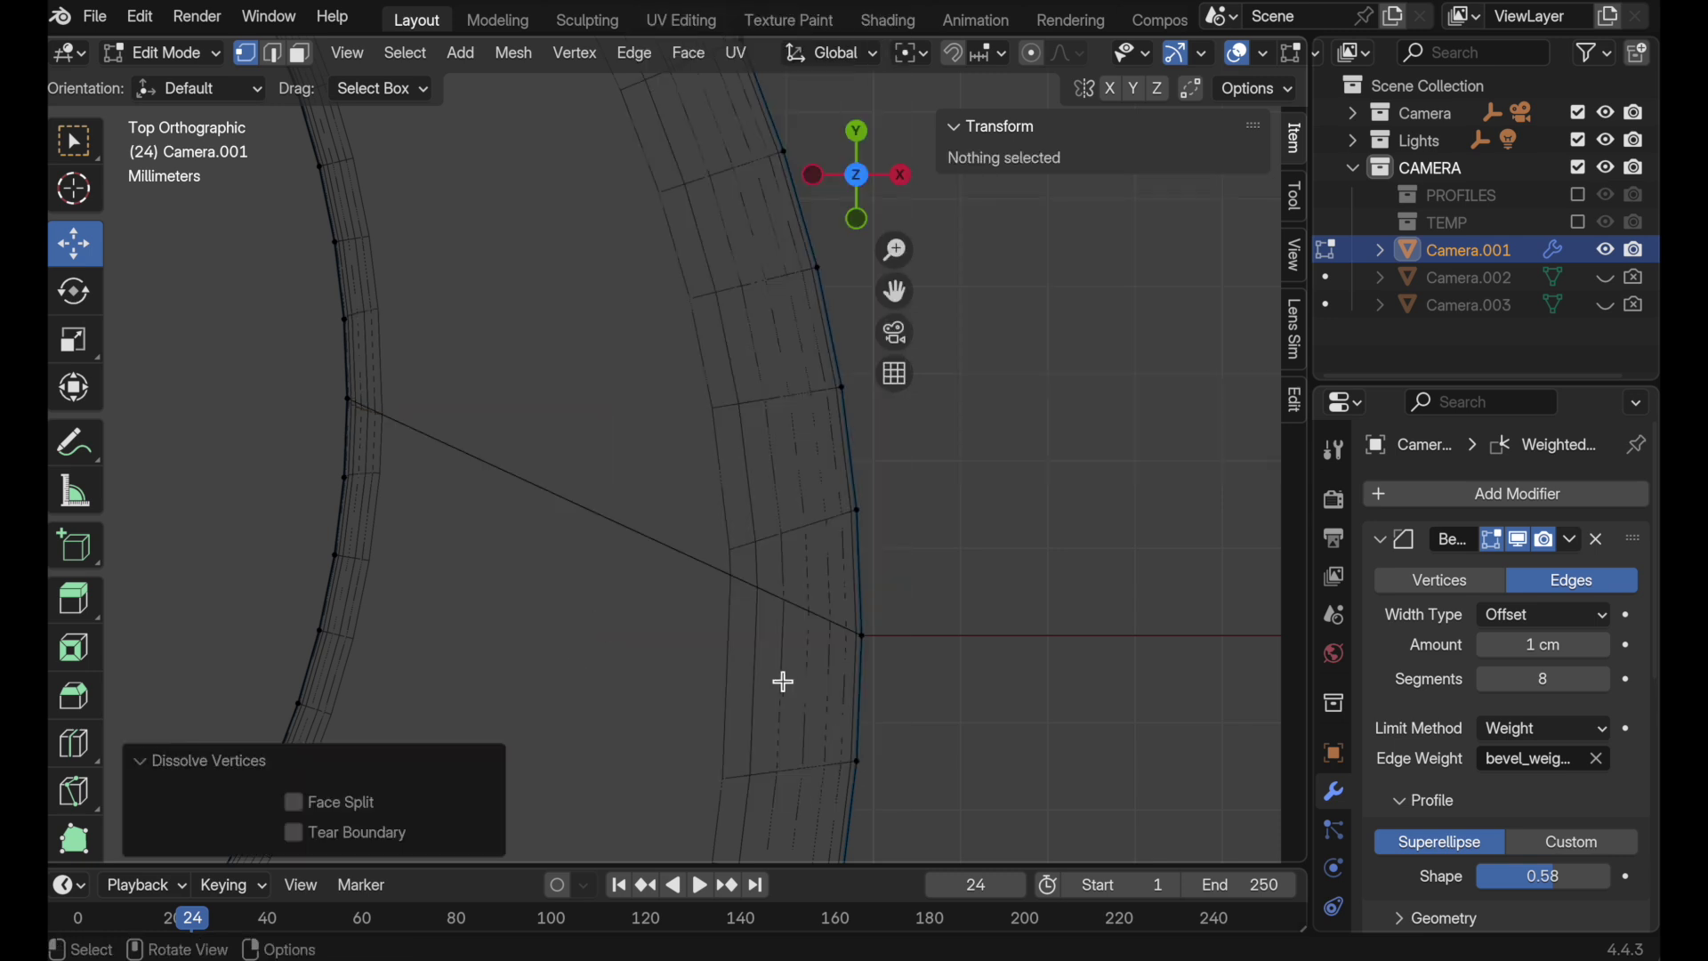
pyautogui.keyDown('shift'); pyautogui.moveTo(667, 584); pyautogui.dragTo(659, 470, button='middle'); pyautogui.keyUp('shift')
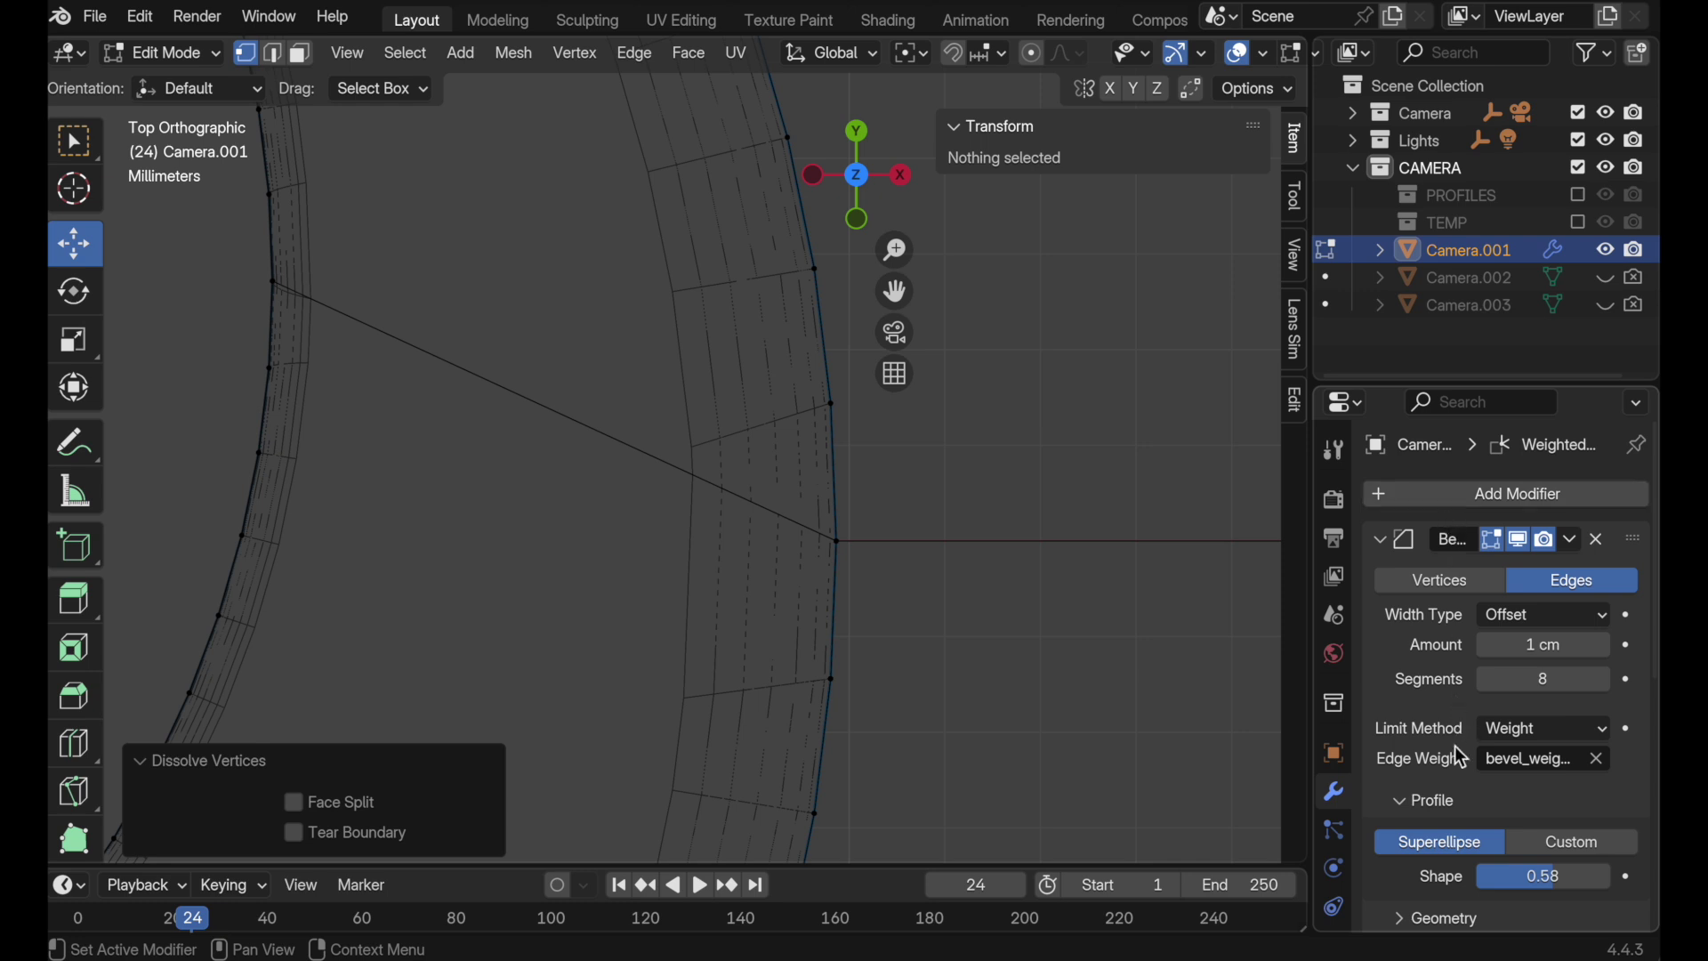
# Collapse the Bevel modifier's Profile and Shading panels and uncheck Loop Slide under Geometry
pyautogui.click(1413, 787)
pyautogui.scroll(-5, 1406, 793)
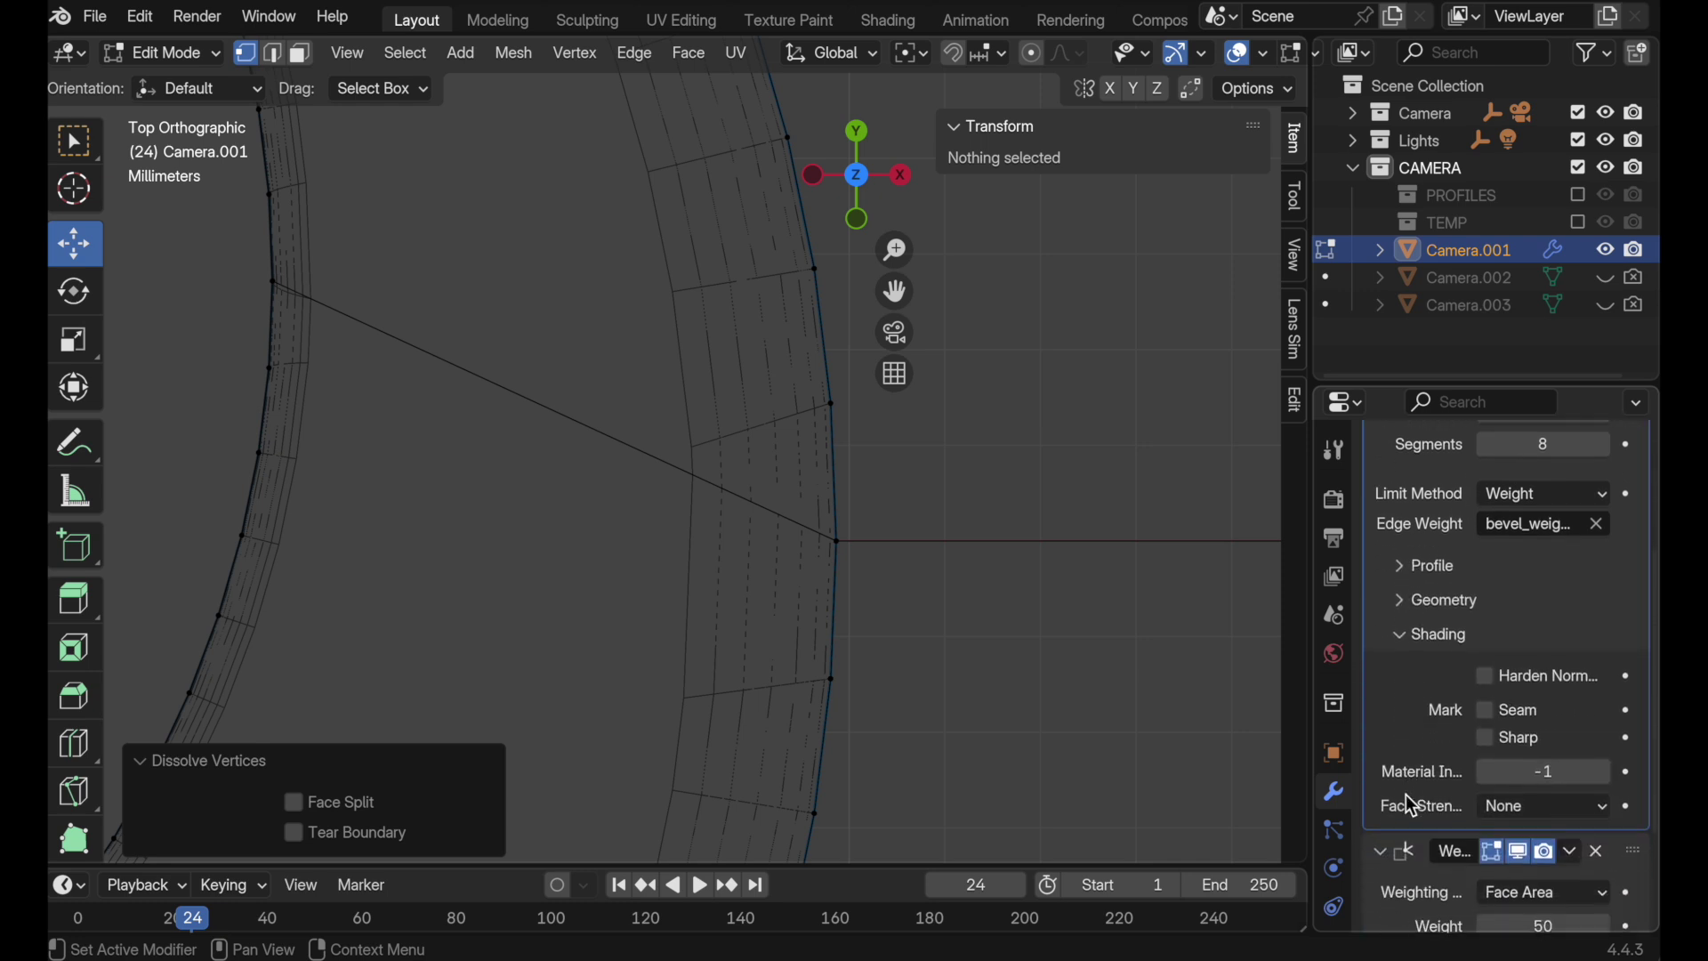
pyautogui.click(1414, 621)
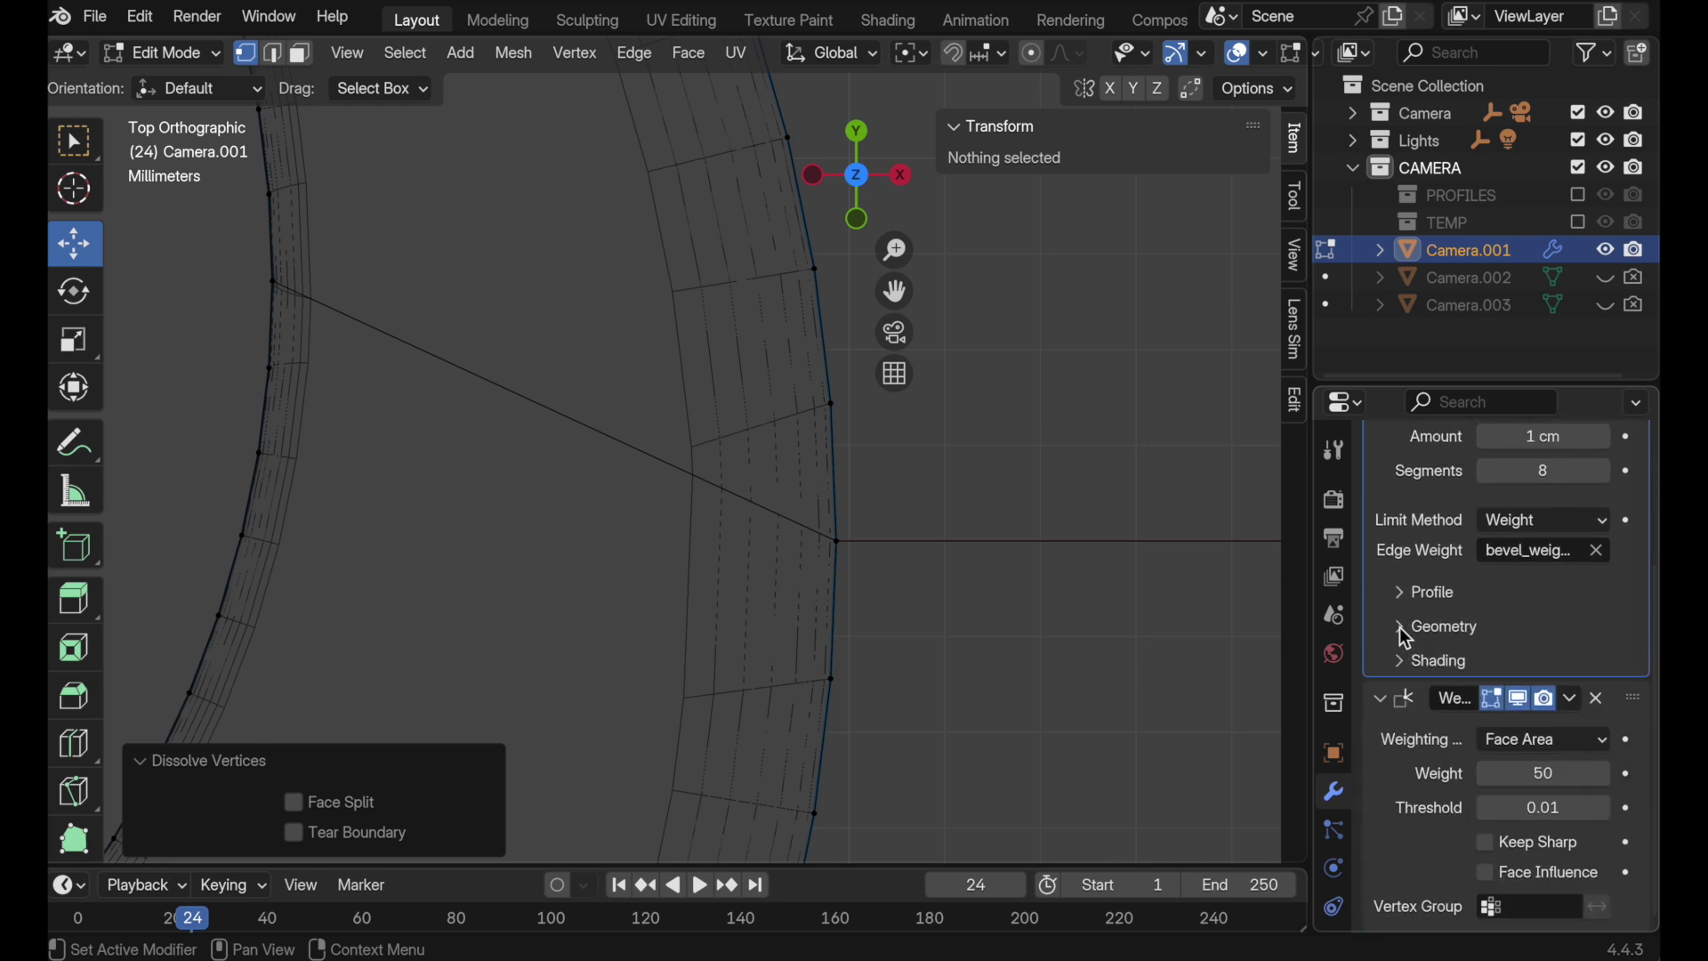
pyautogui.click(1400, 627)
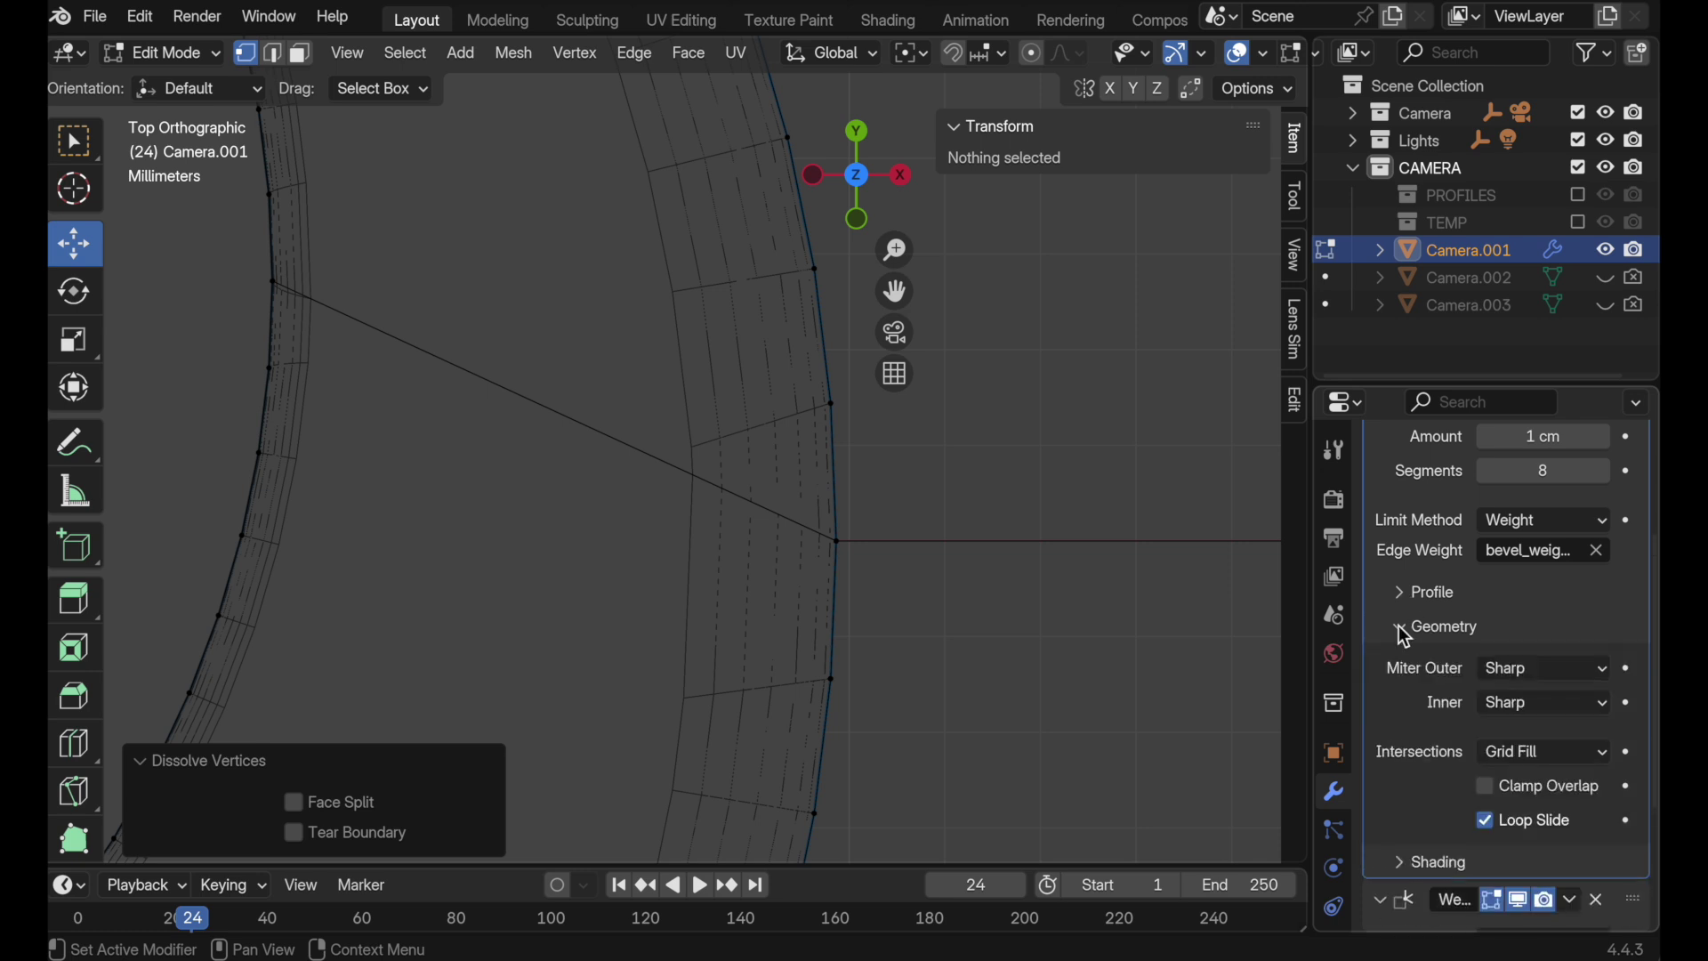
pyautogui.scroll(-3, 1402, 637)
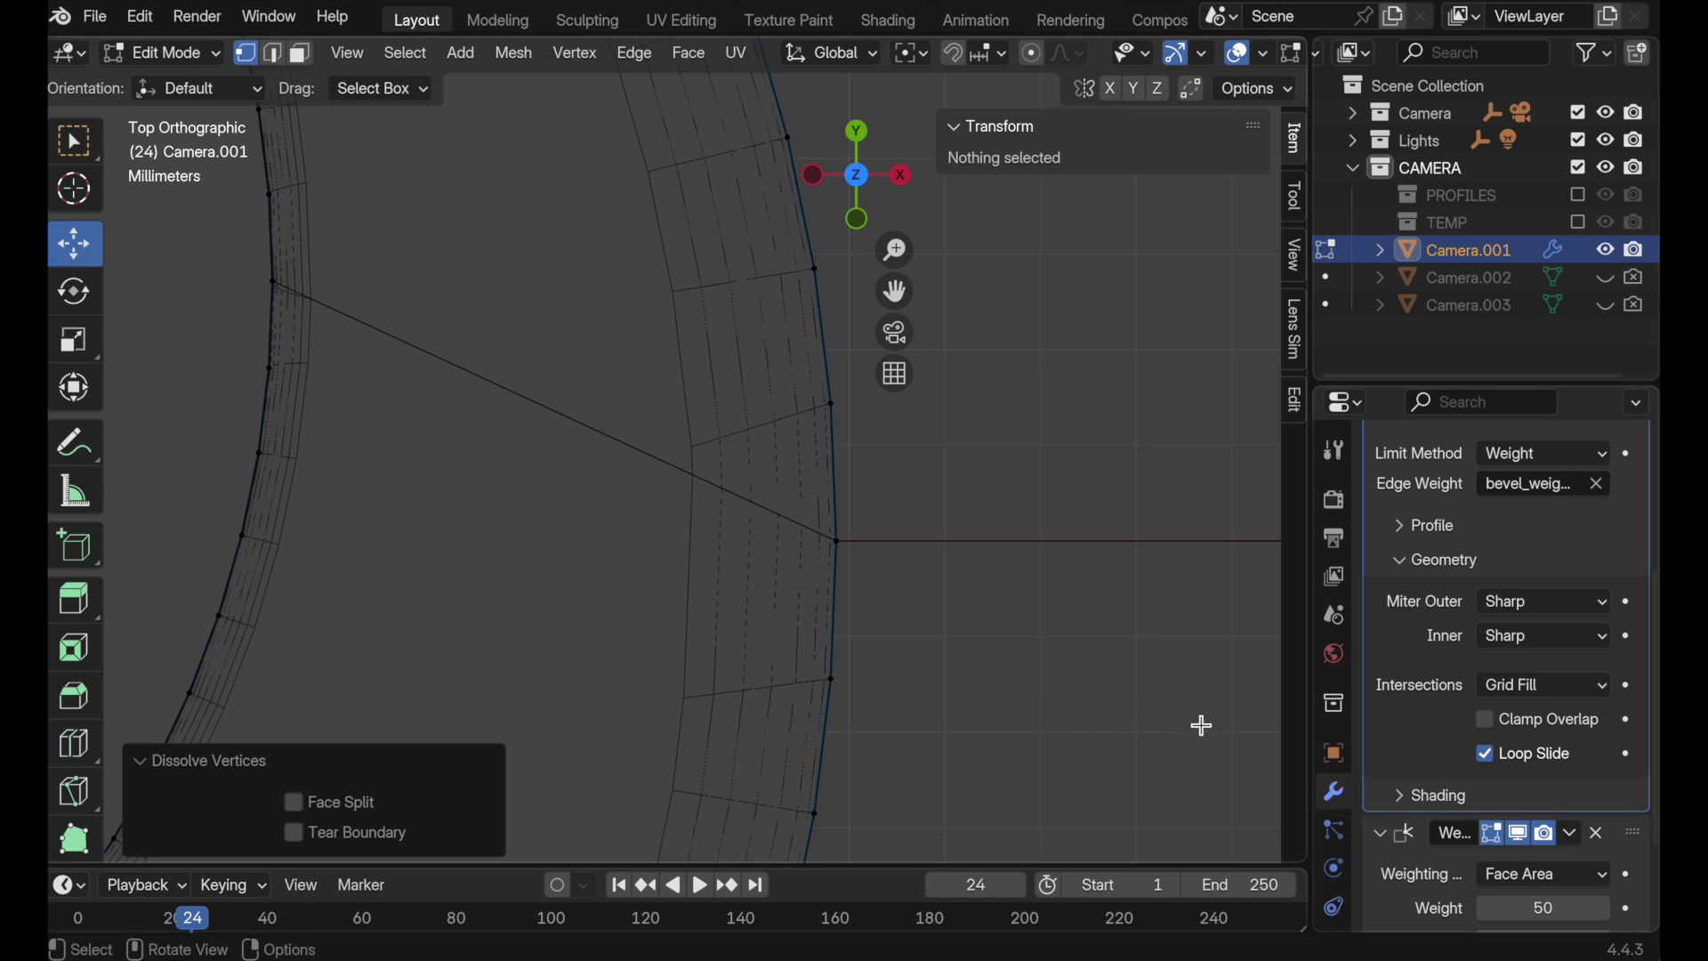
pyautogui.click(1490, 762)
pyautogui.keyDown('shift'); pyautogui.moveTo(873, 500); pyautogui.dragTo(969, 544, button='middle'); pyautogui.keyUp('shift')
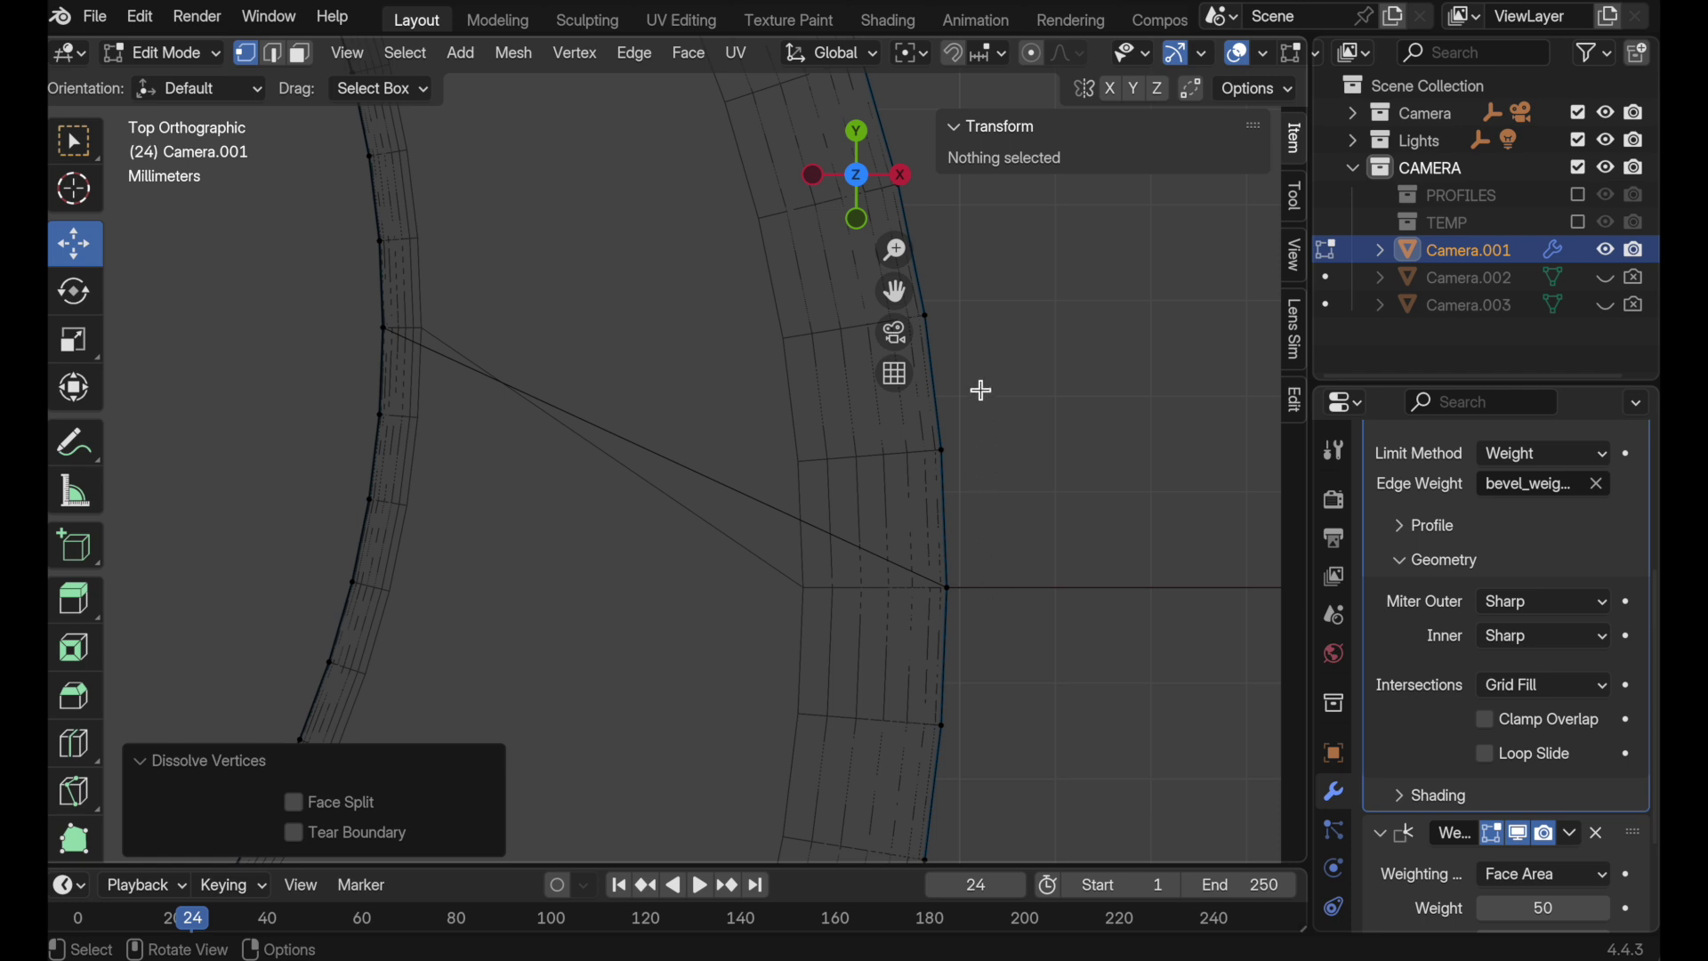
# Return to Object Mode, hide Camera.001 and show the PROFILES collection
pyautogui.scroll(-6, 999, 302)
pyautogui.press('c')
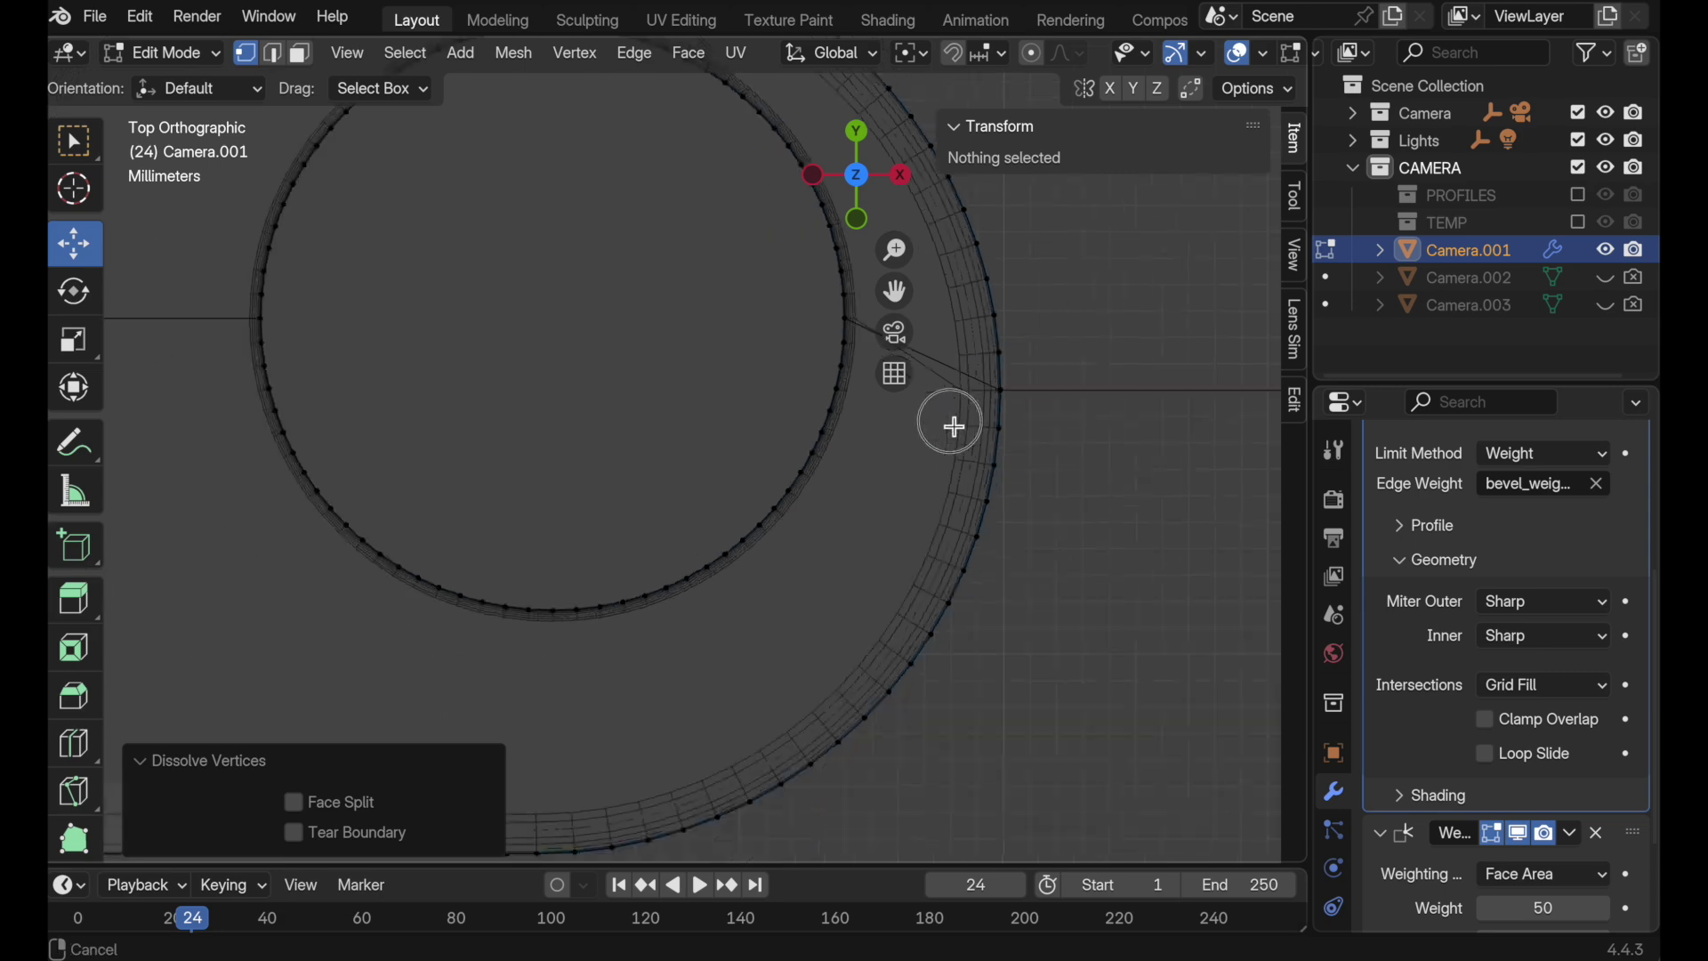
pyautogui.press('Escape')
pyautogui.scroll(-3, 973, 476)
pyautogui.moveTo(975, 478); pyautogui.dragTo(763, 370, button='middle')
pyautogui.press('Tab')
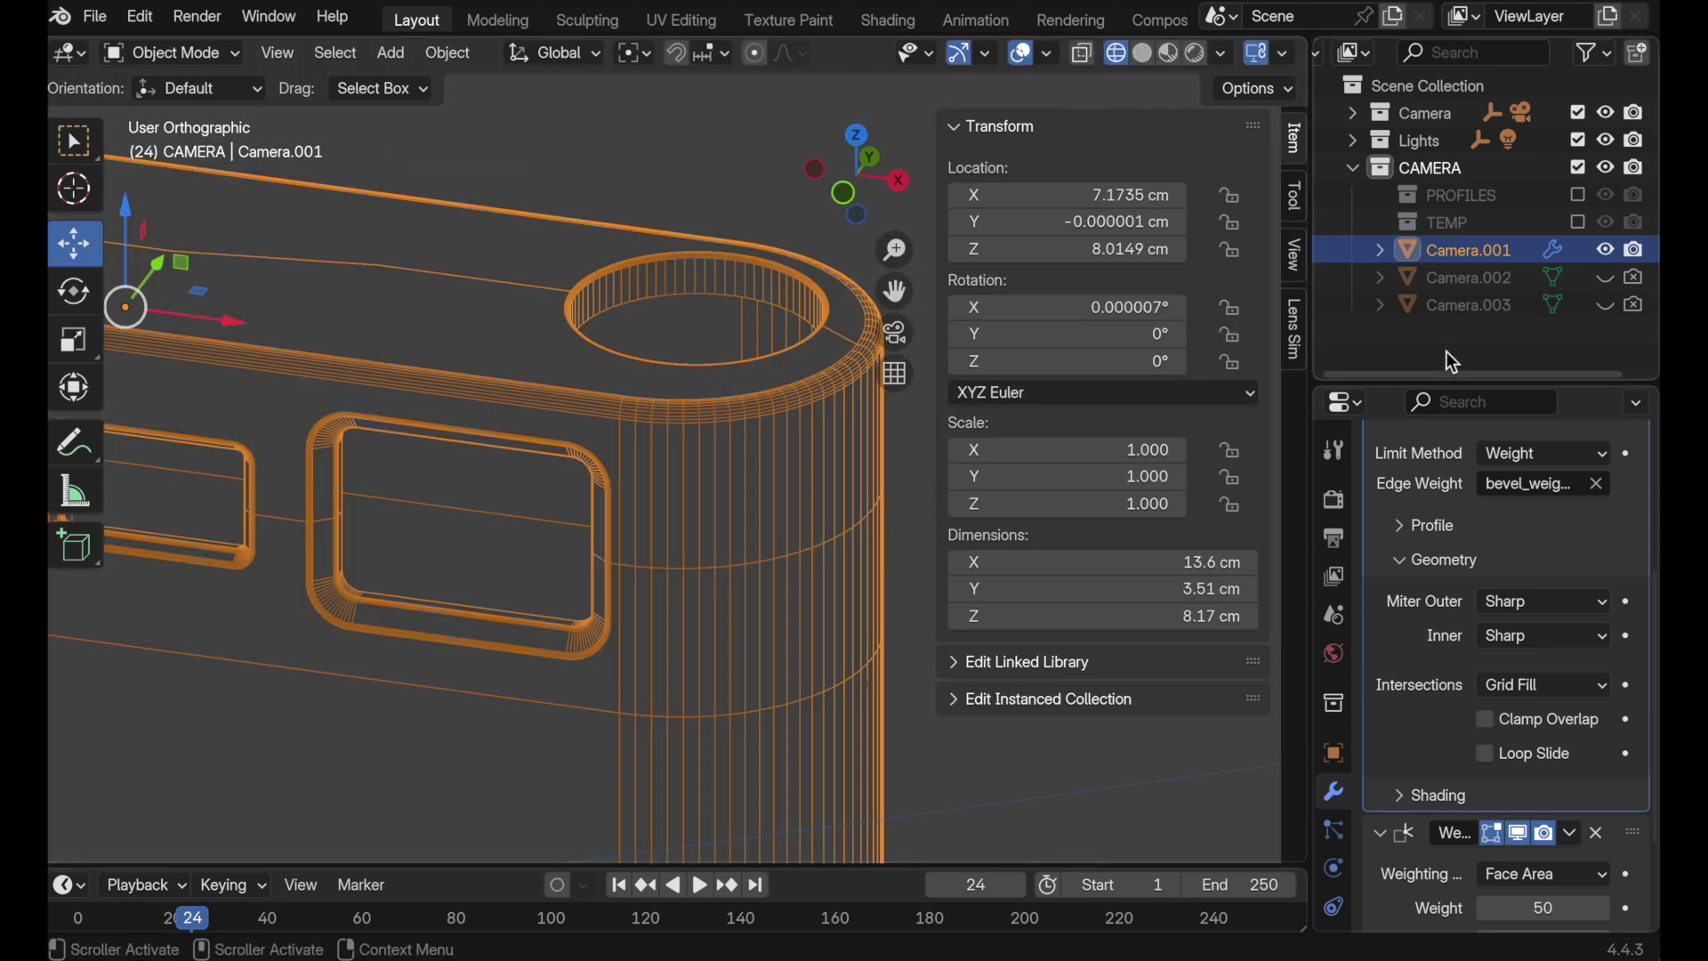
pyautogui.click(1606, 250)
pyautogui.click(1580, 196)
# Select Curve.015 and zoom in on it from the front (-Y) view
pyautogui.click(672, 470)
pyautogui.keyDown('shift'); pyautogui.moveTo(643, 574); pyautogui.dragTo(800, 381, button='middle'); pyautogui.keyUp('shift')
pyautogui.click(849, 191)
pyautogui.scroll(2, 610, 449)
pyautogui.keyDown('ctrl'); pyautogui.moveTo(604, 445); pyautogui.dragTo(654, 411, button='middle'); pyautogui.keyUp('ctrl')
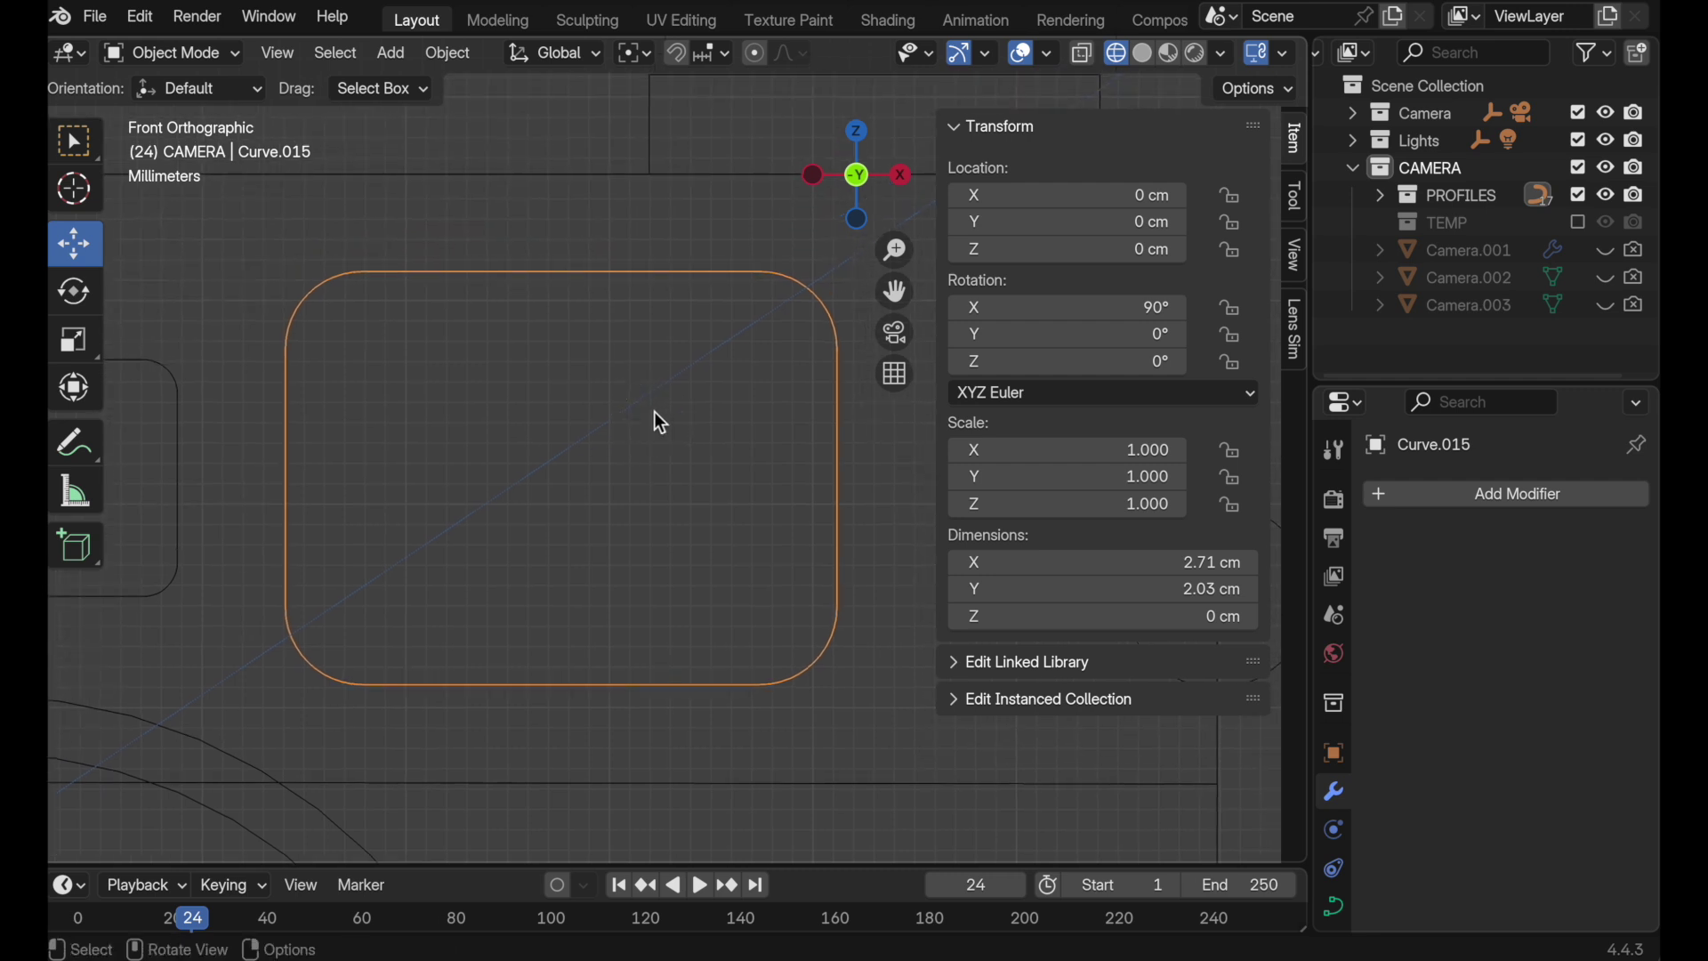
# Select the points around the curve's top-left corner, then return to Object Mode
pyautogui.press('Tab')
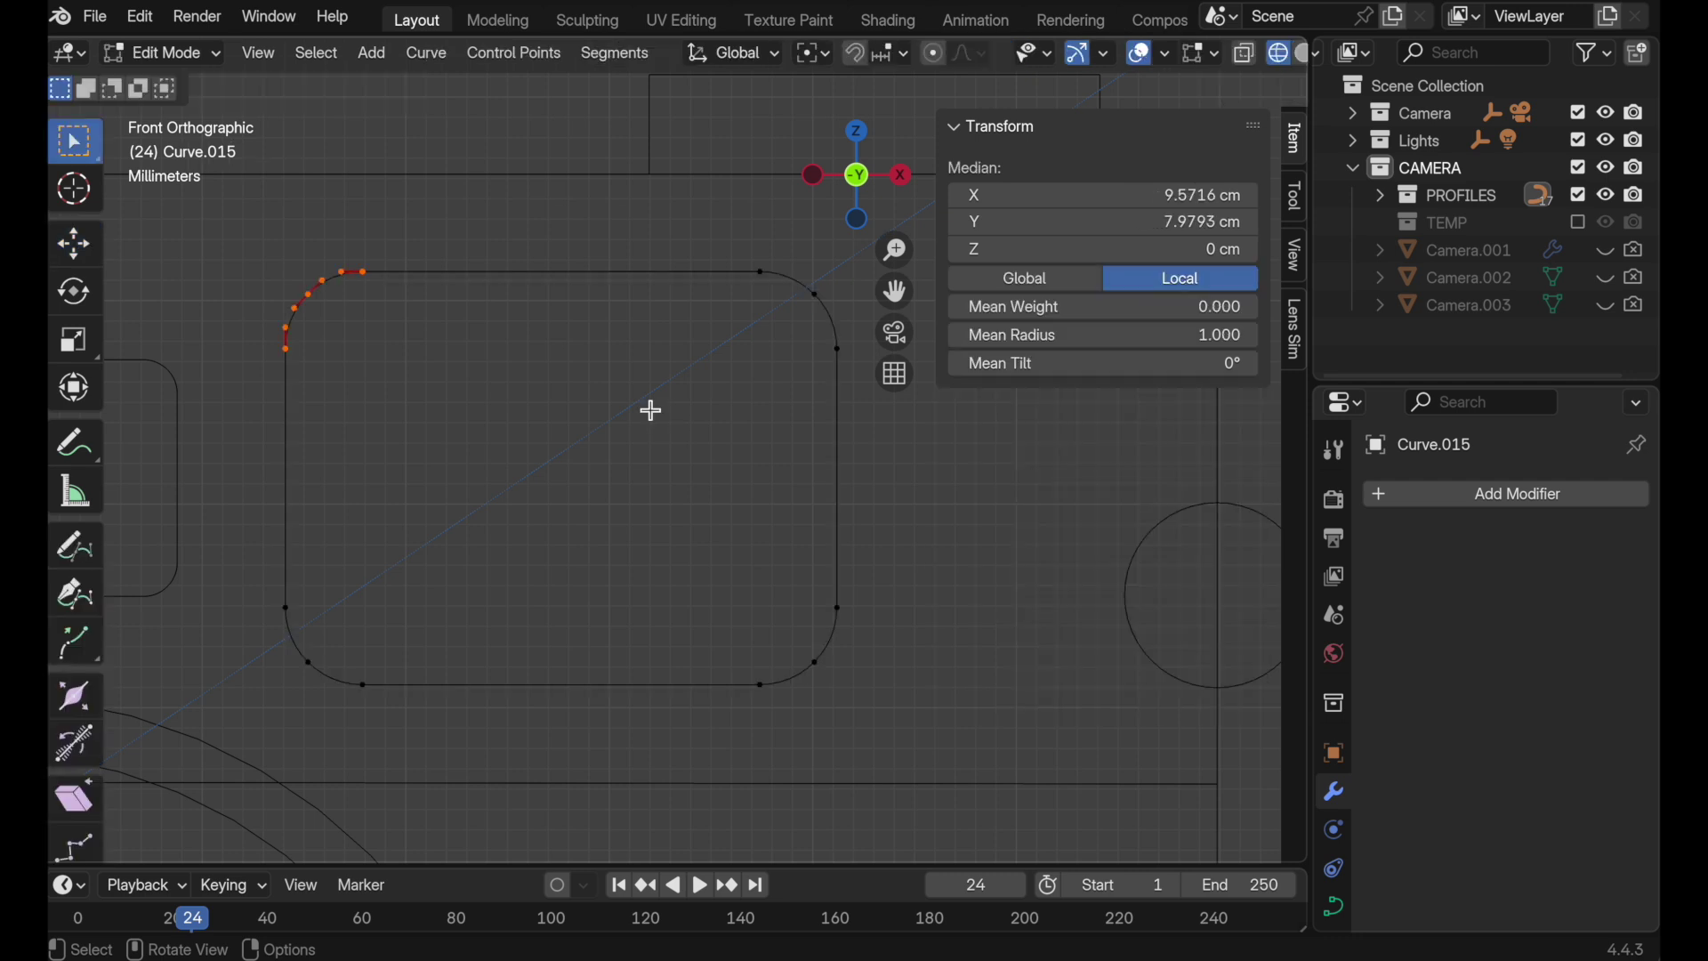
pyautogui.click(324, 328)
pyautogui.scroll(3, 323, 329)
pyautogui.press('c')
pyautogui.press('Escape')
pyautogui.keyDown('shift'); pyautogui.moveTo(427, 248); pyautogui.dragTo(484, 309, button='middle'); pyautogui.keyUp('shift')
pyautogui.press('c')
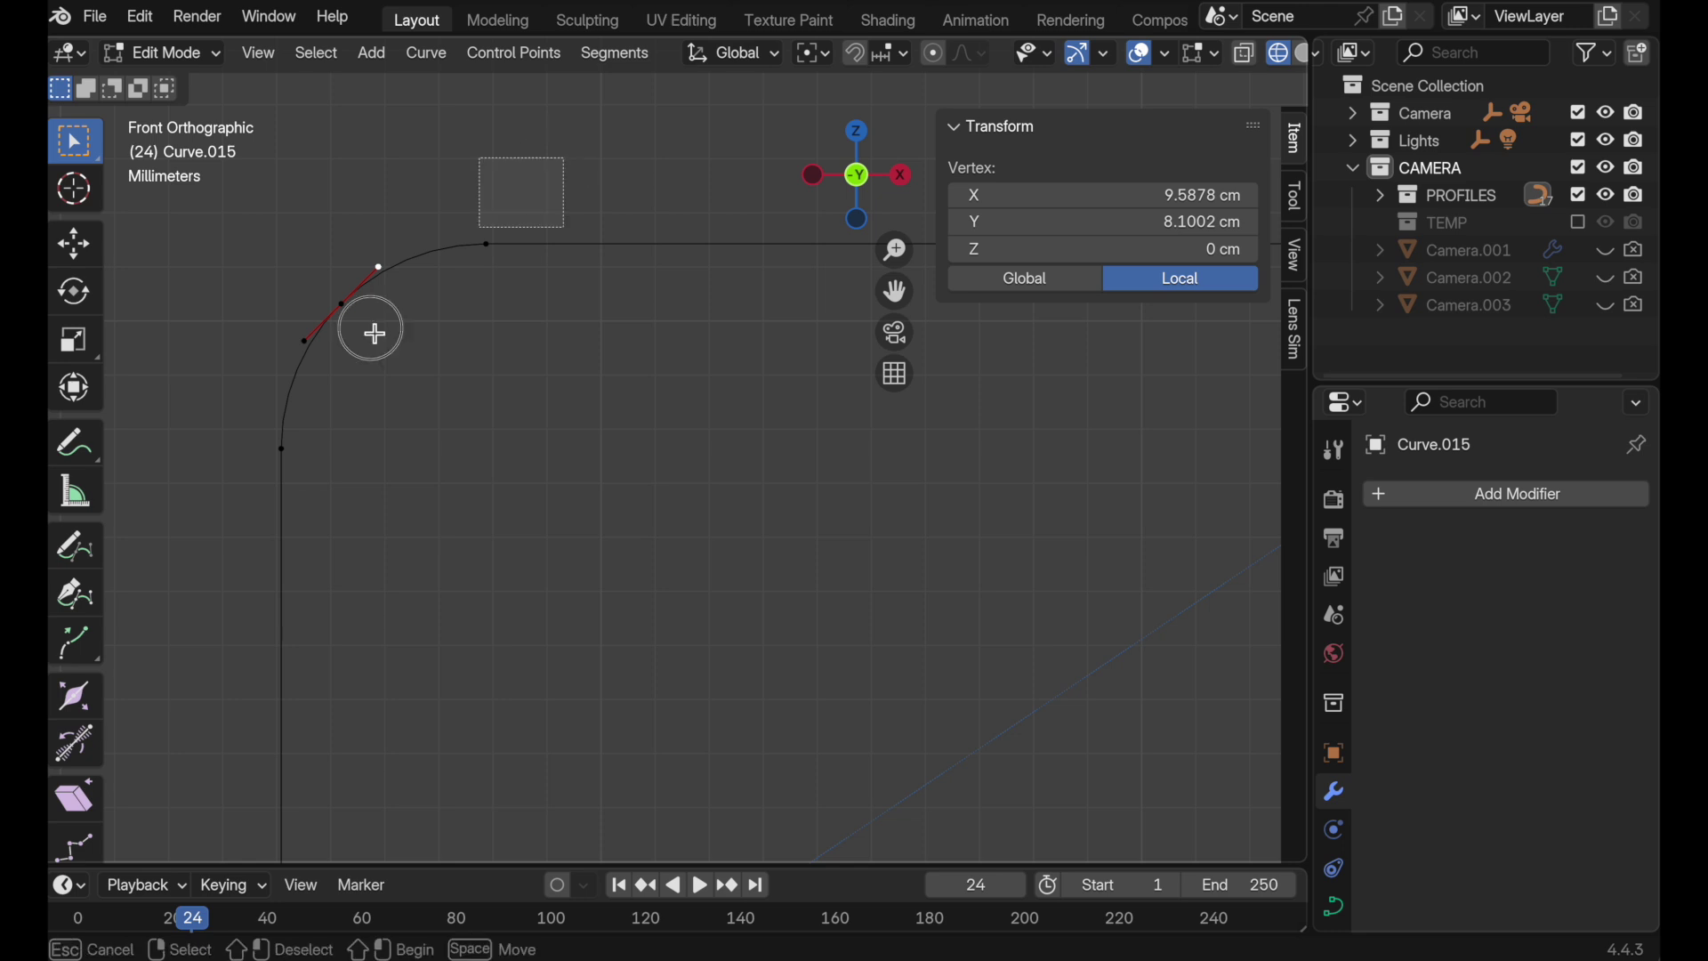
pyautogui.click(370, 332)
pyautogui.press('Escape')
pyautogui.scroll(-3, 484, 610)
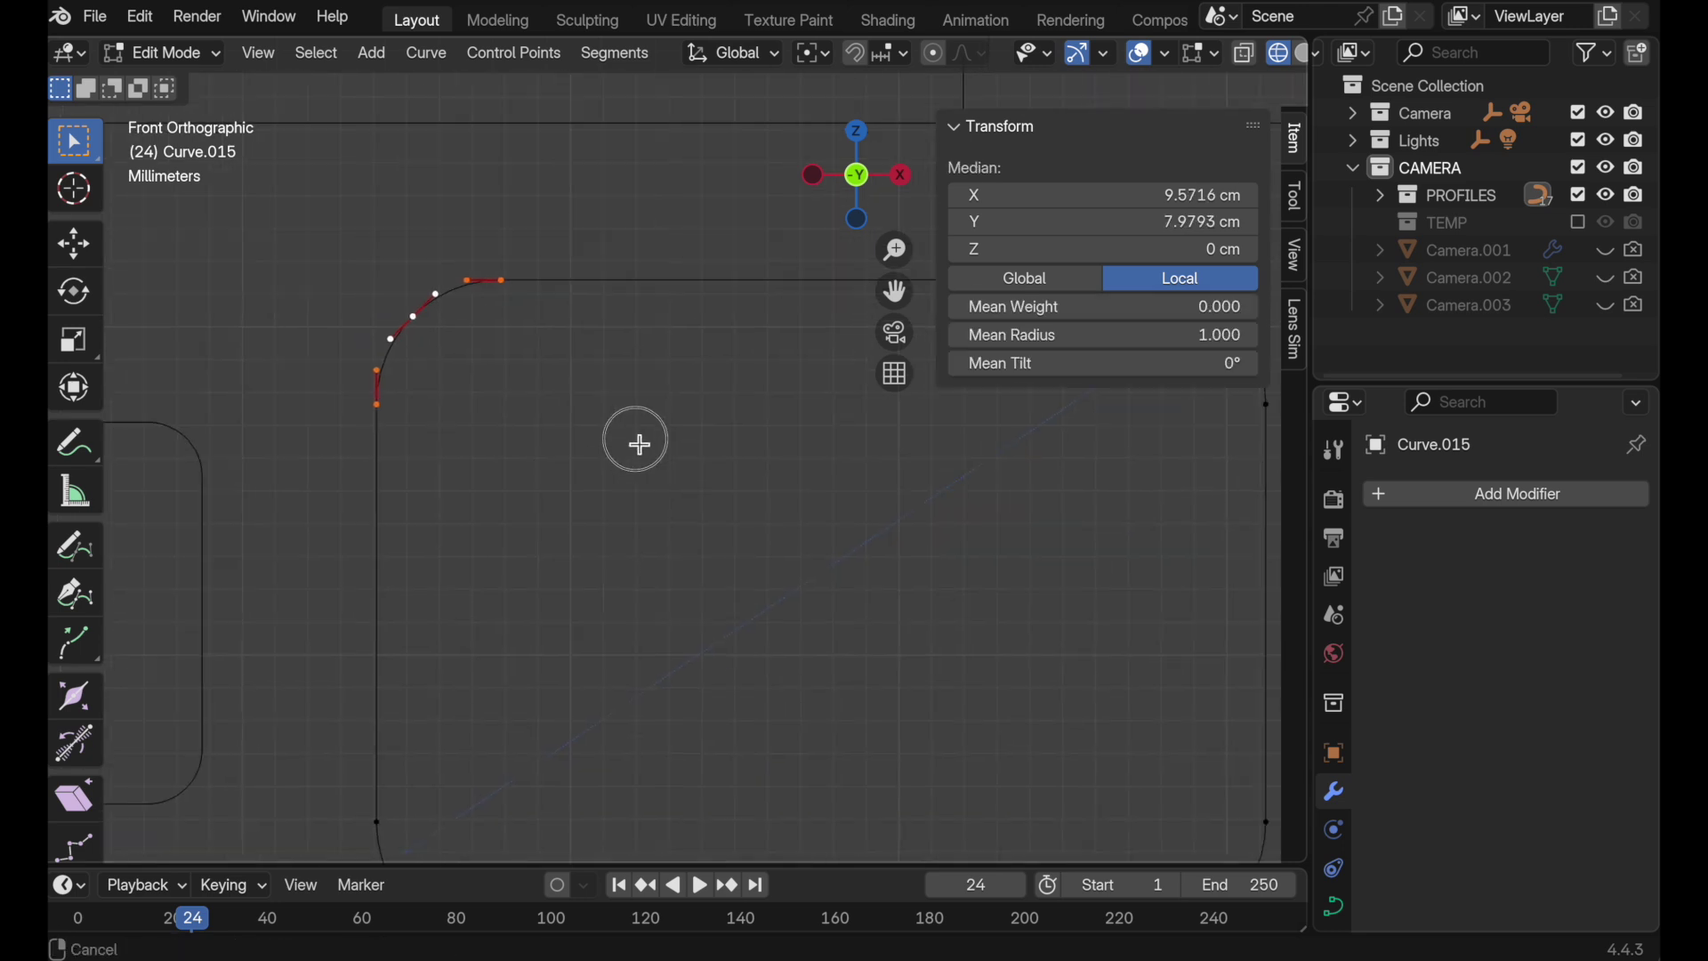
pyautogui.press('Tab')
# Switch the curve's shape to 2D, then back to 3D
pyautogui.click(1336, 905)
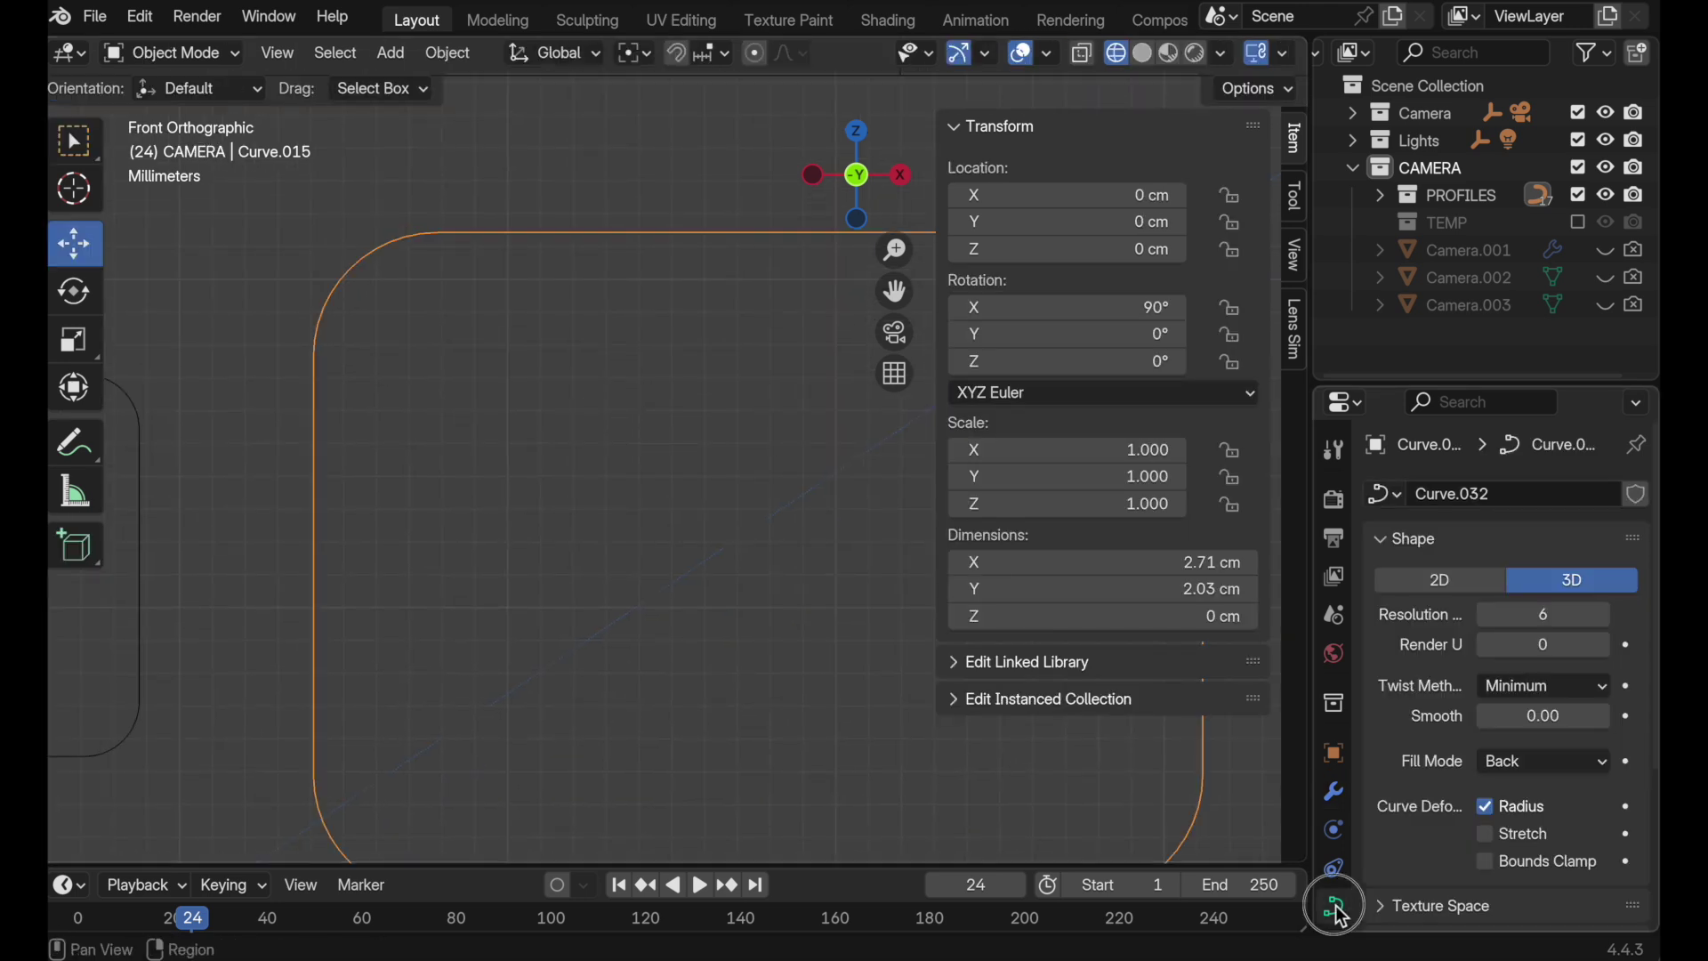
pyautogui.click(1481, 579)
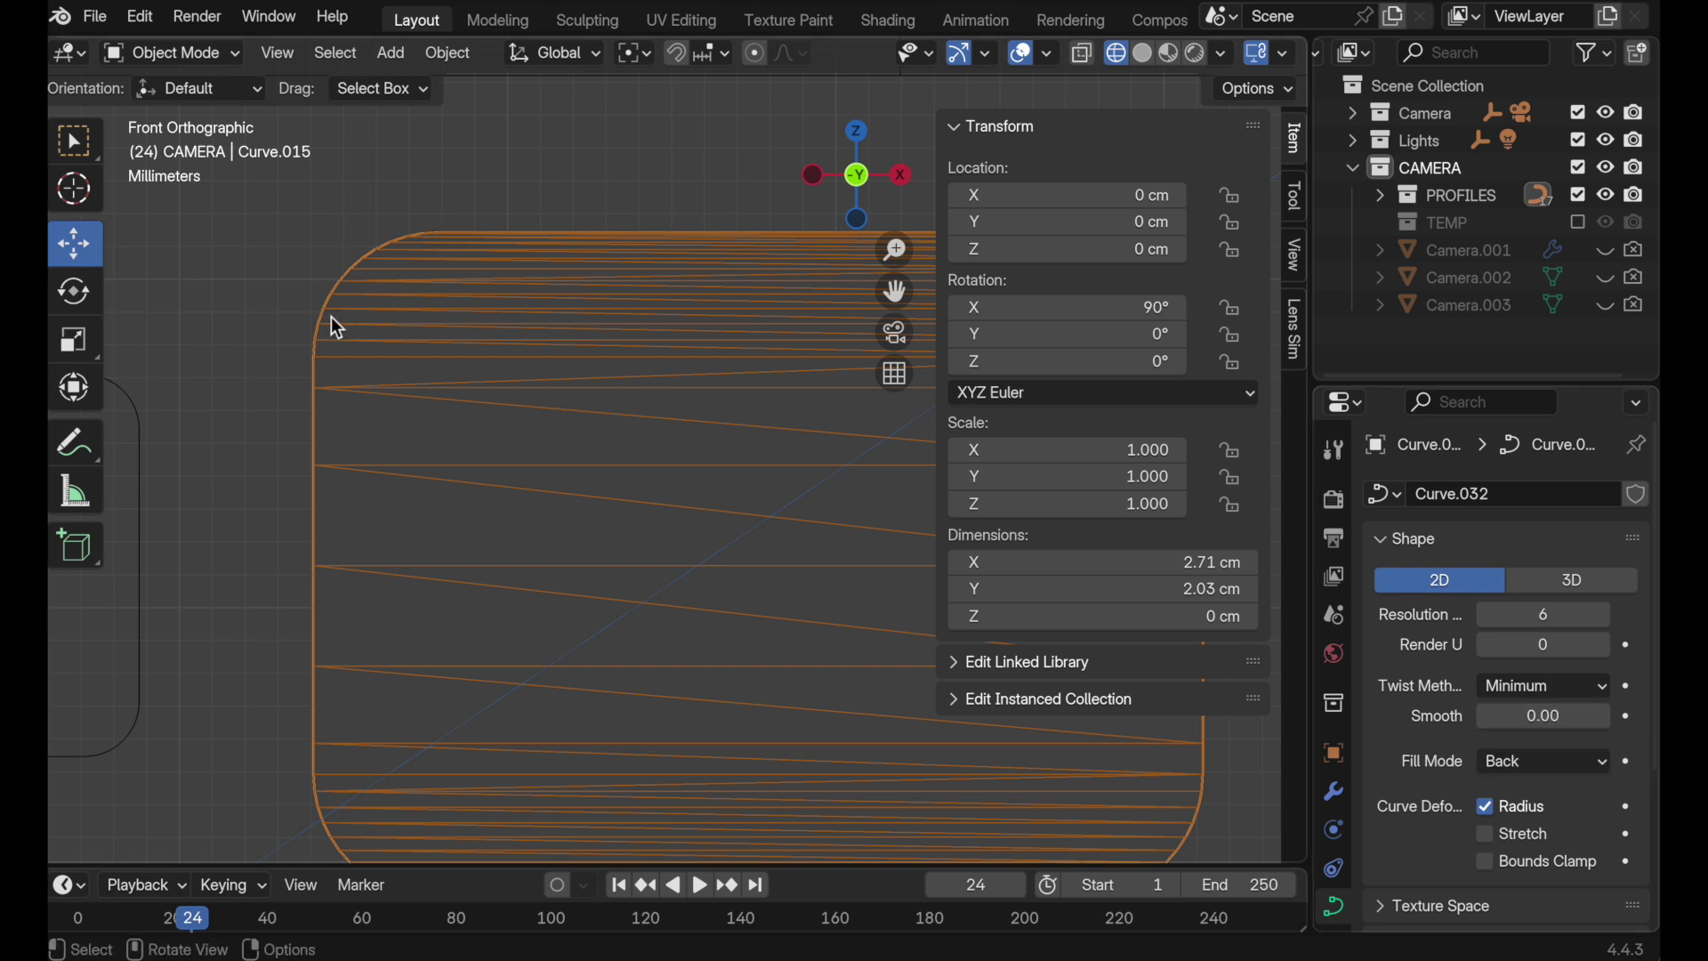
pyautogui.click(1569, 583)
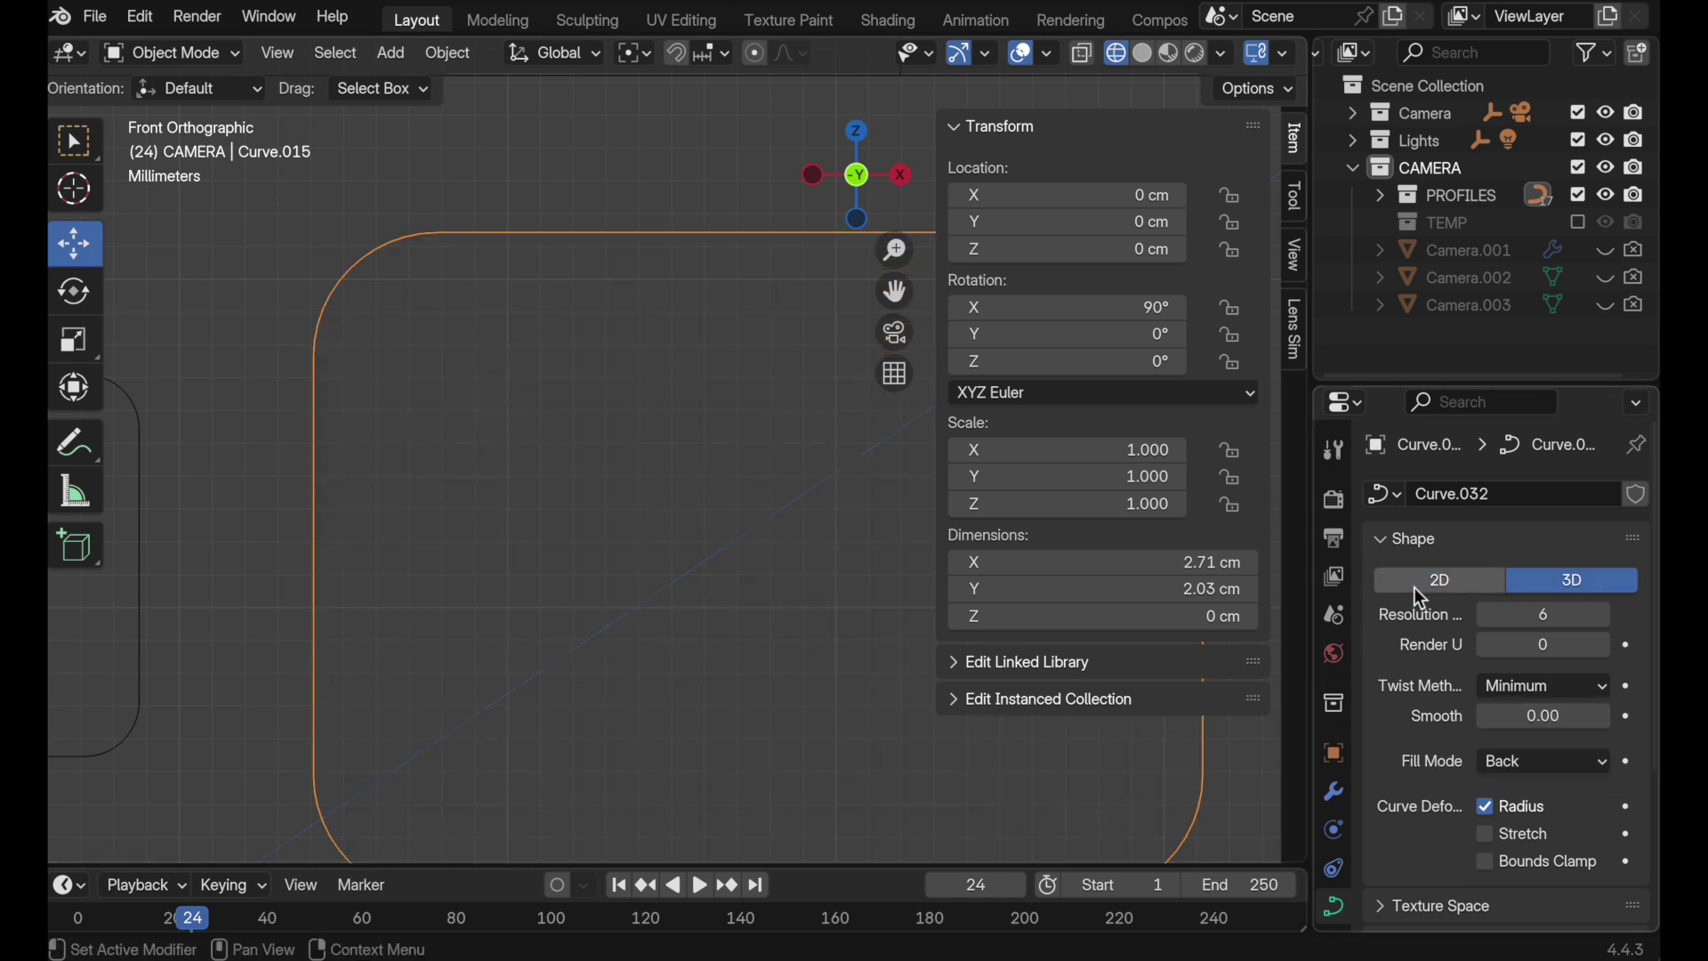
# Convert Curve.015 to a mesh and enter Edit Mode on it
pyautogui.rightClick(621, 385)
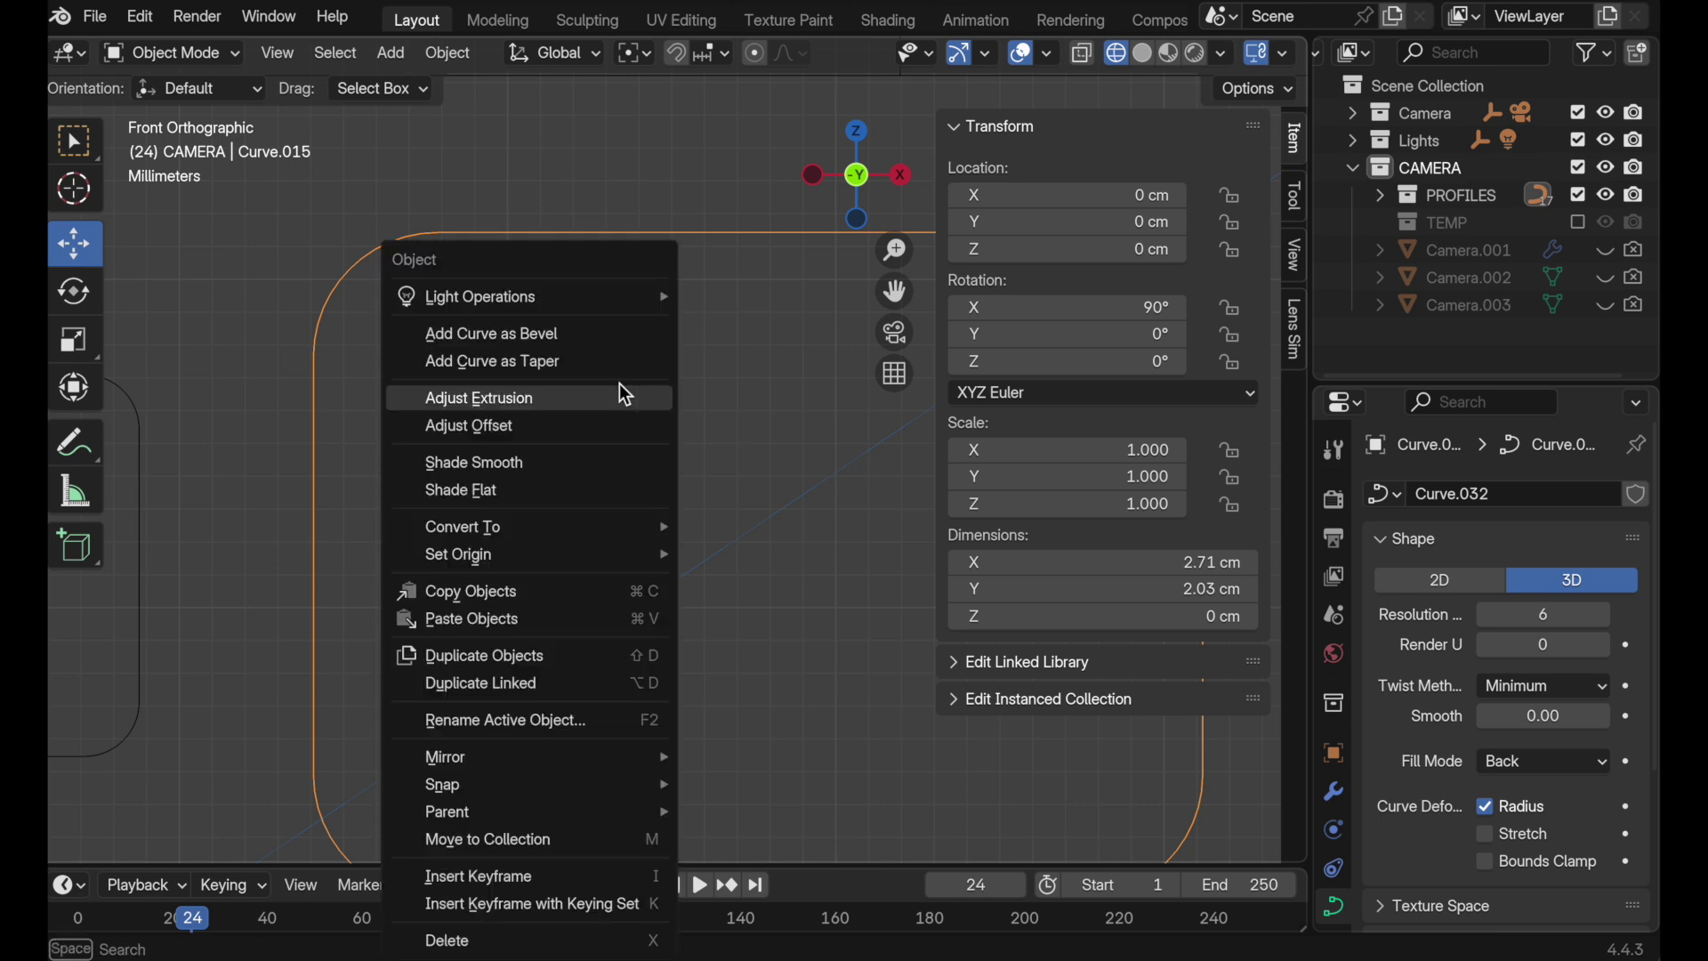
pyautogui.moveTo(631, 526)
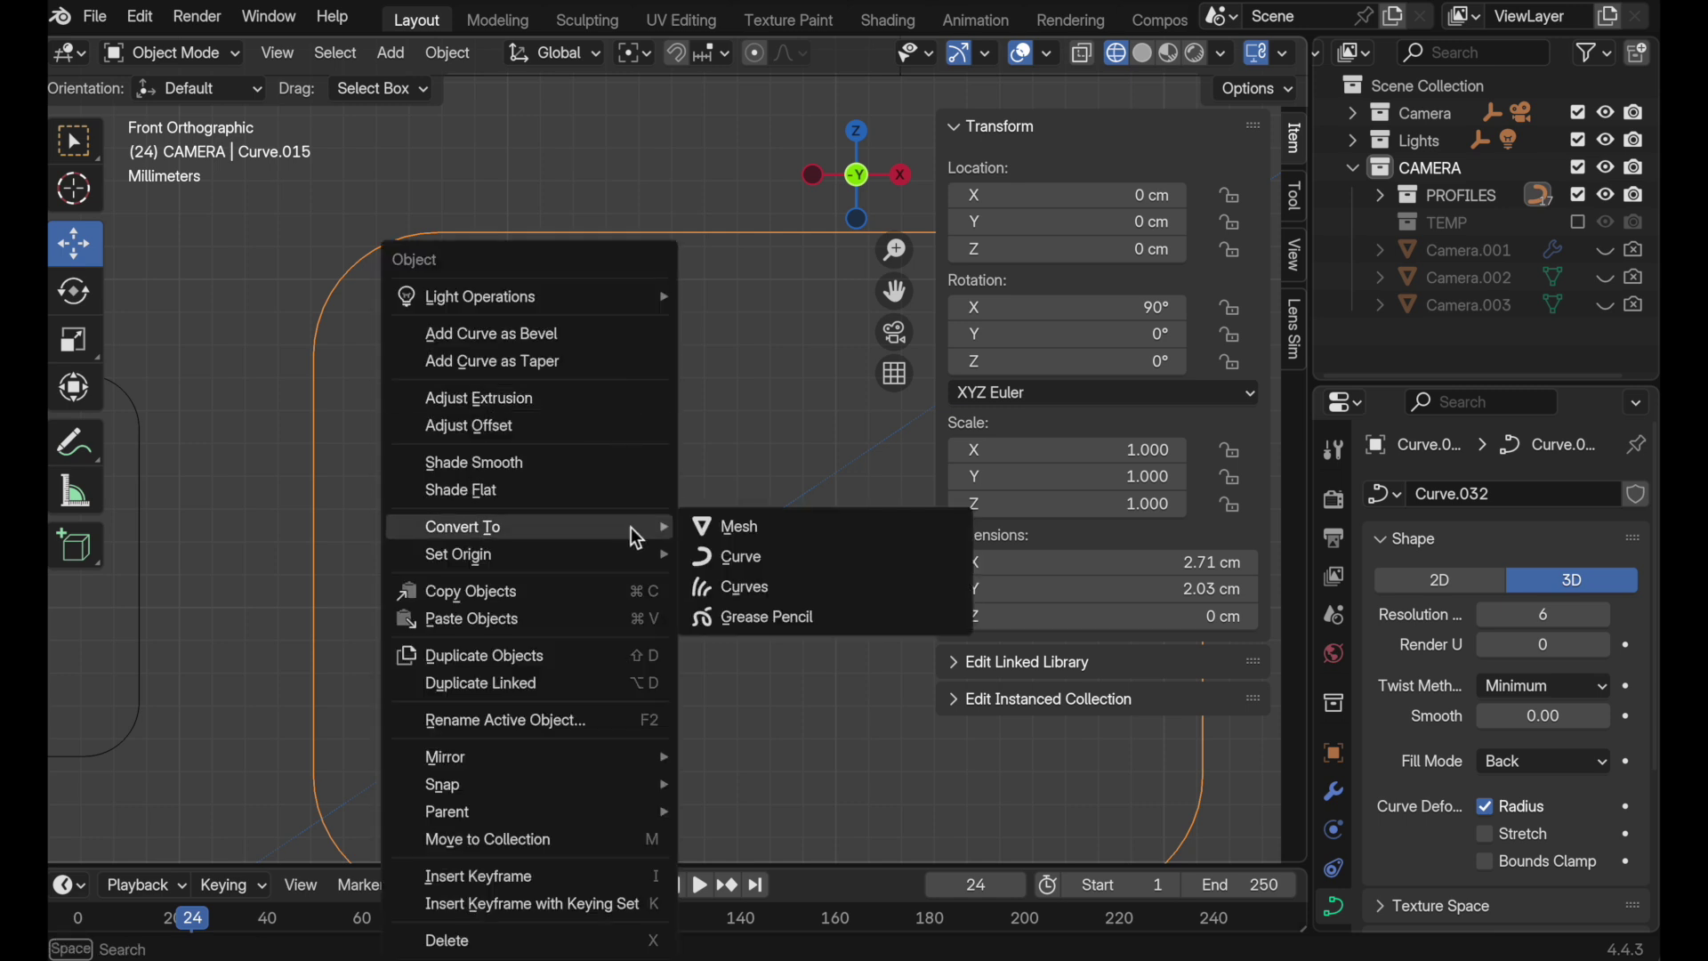
pyautogui.click(780, 527)
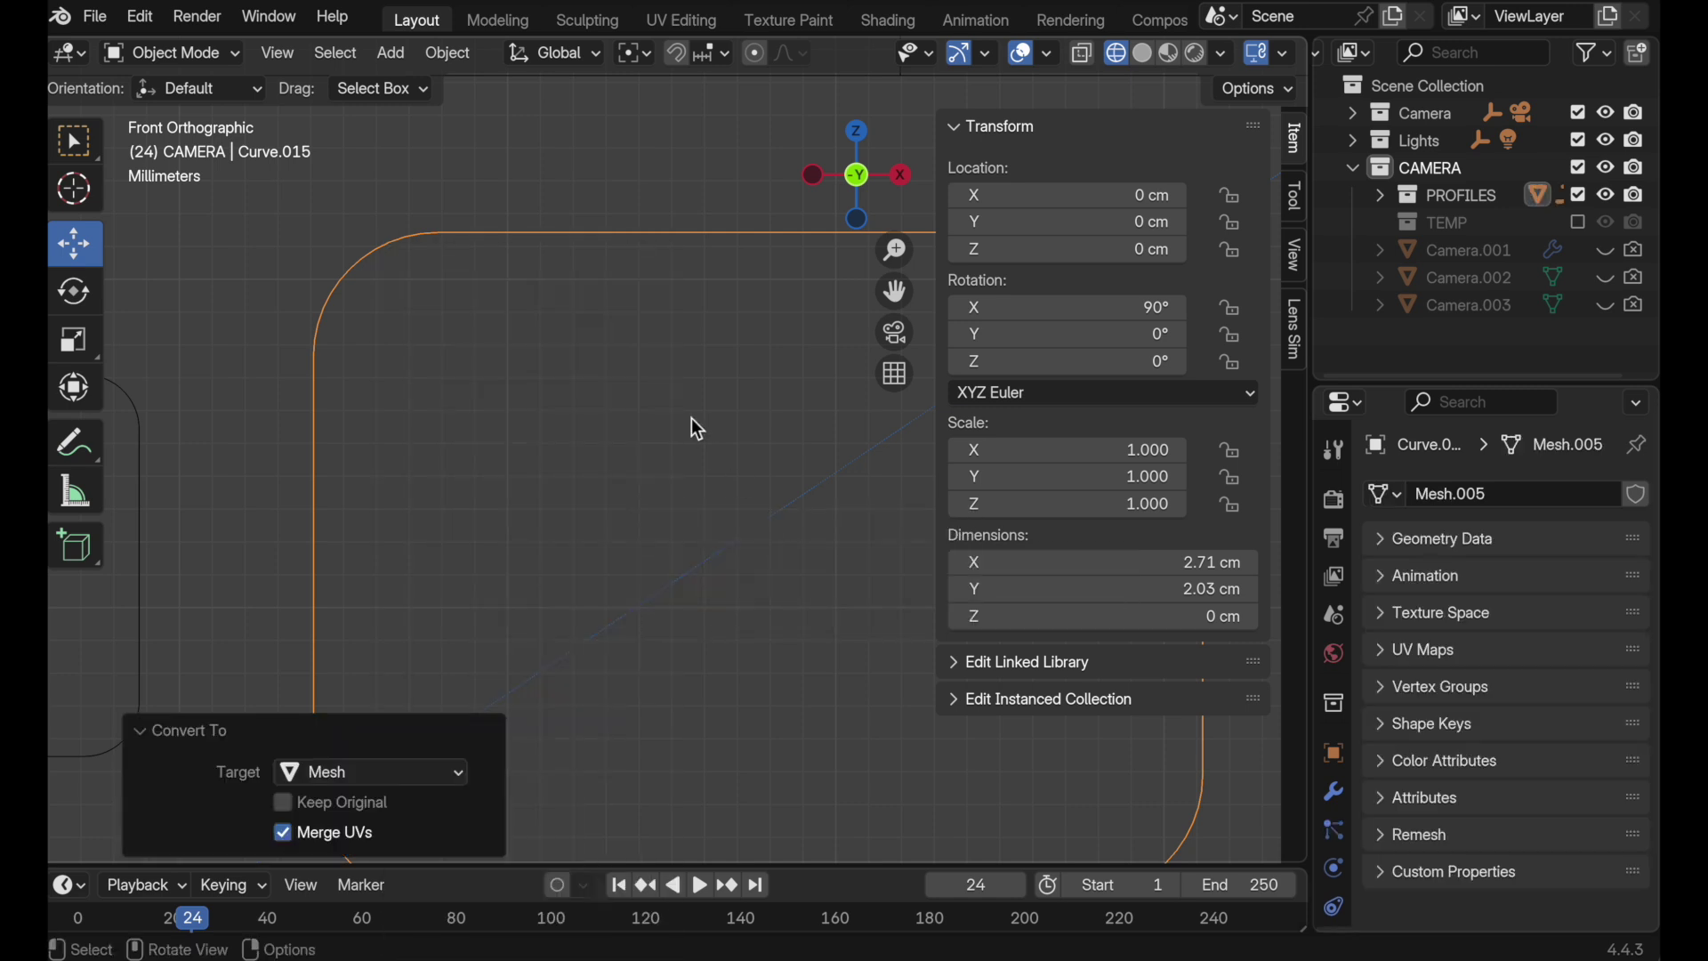
pyautogui.press('Tab')
# Box-select the top edge vertices, hide the sidebar, and select the whole outline
pyautogui.press('c')
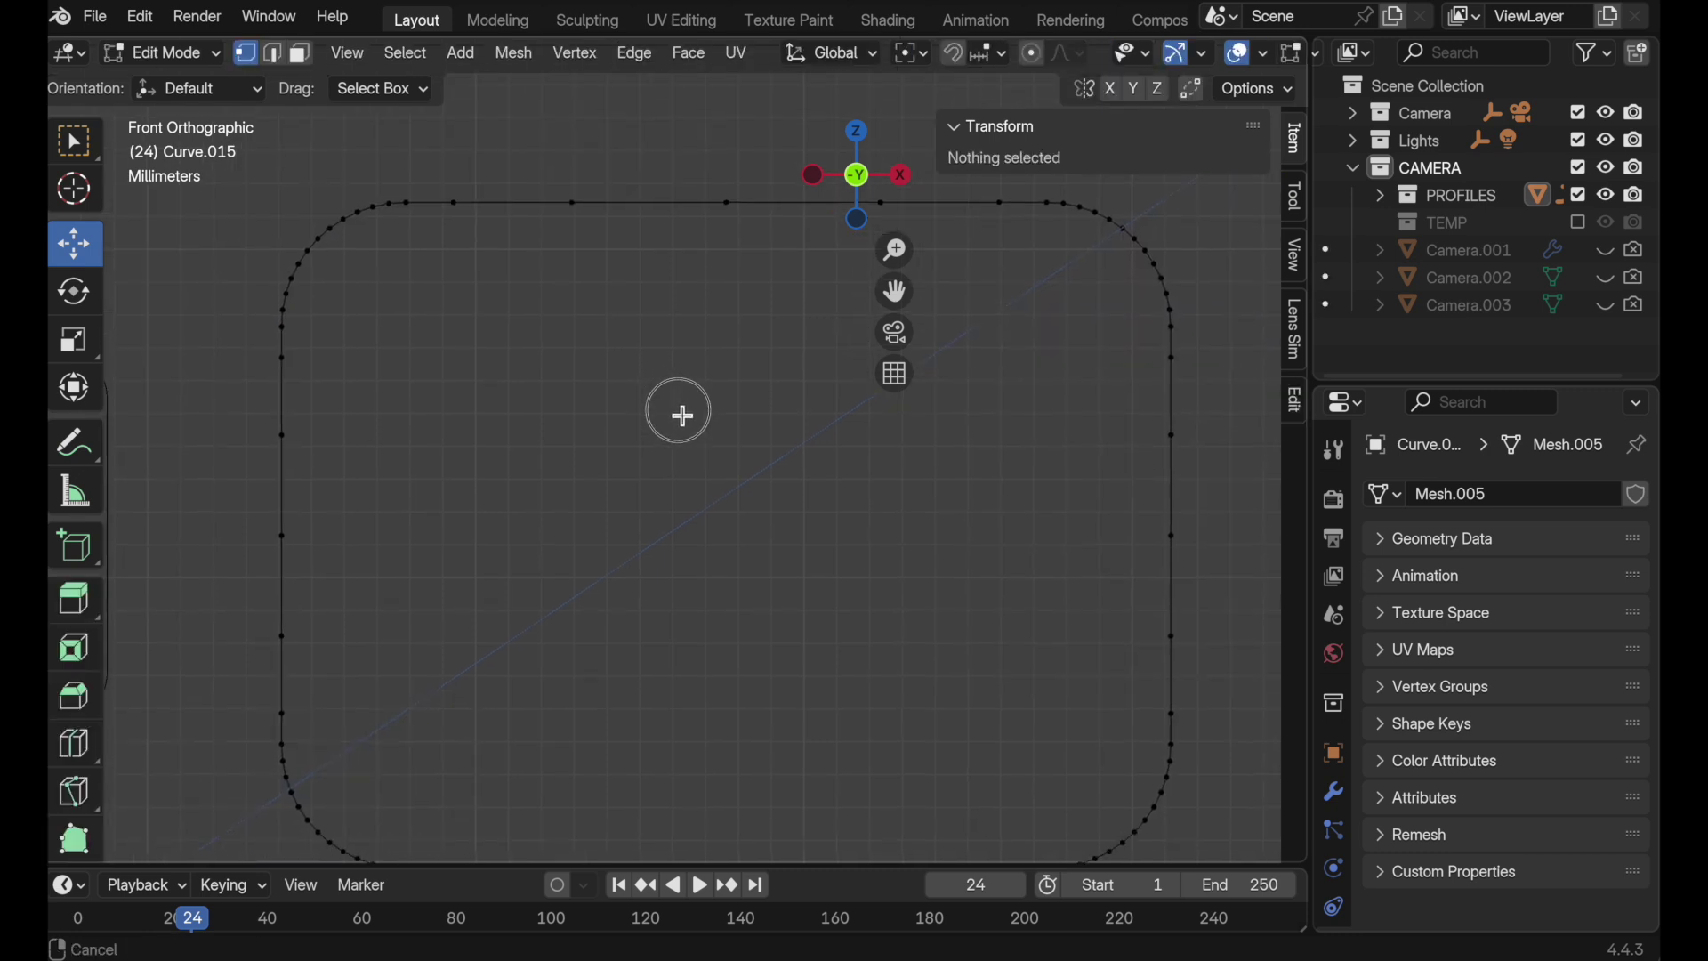
pyautogui.press('Escape')
pyautogui.keyDown('shift'); pyautogui.moveTo(674, 238); pyautogui.dragTo(629, 344, button='middle'); pyautogui.keyUp('shift')
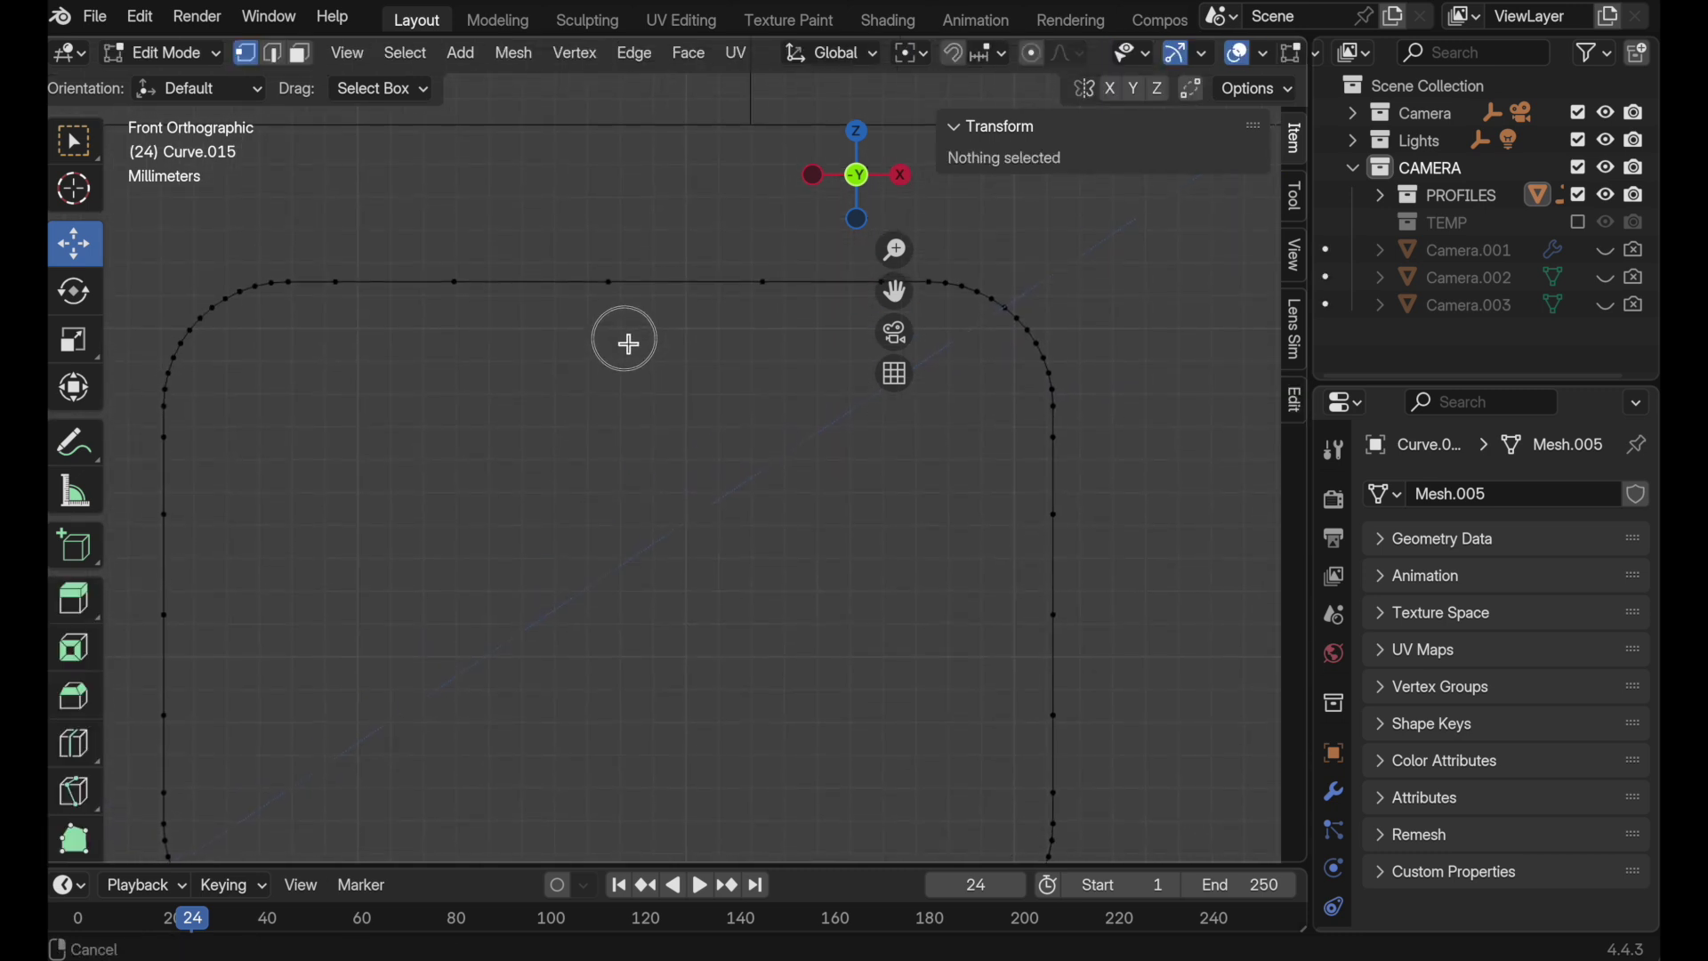
pyautogui.moveTo(307, 246); pyautogui.dragTo(921, 391)
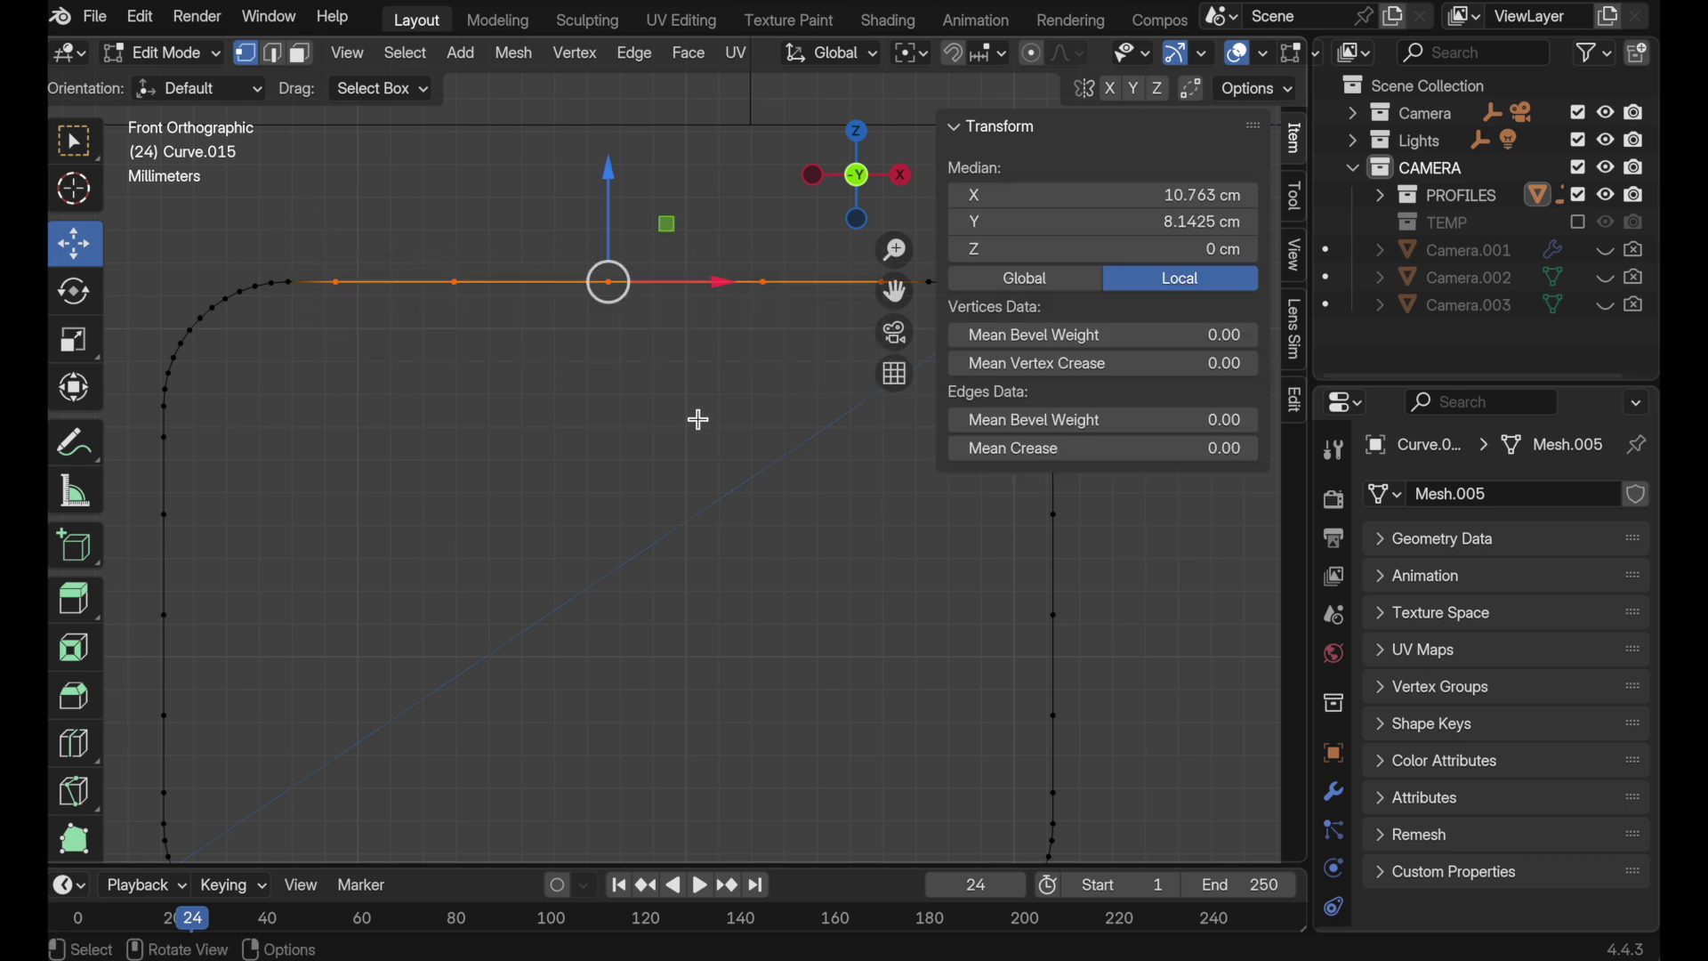
pyautogui.rightClick(610, 431)
pyautogui.press('n')
pyautogui.press('a')
pyautogui.keyDown('shift'); pyautogui.moveTo(832, 474); pyautogui.dragTo(927, 452, button='middle'); pyautogui.keyUp('shift')
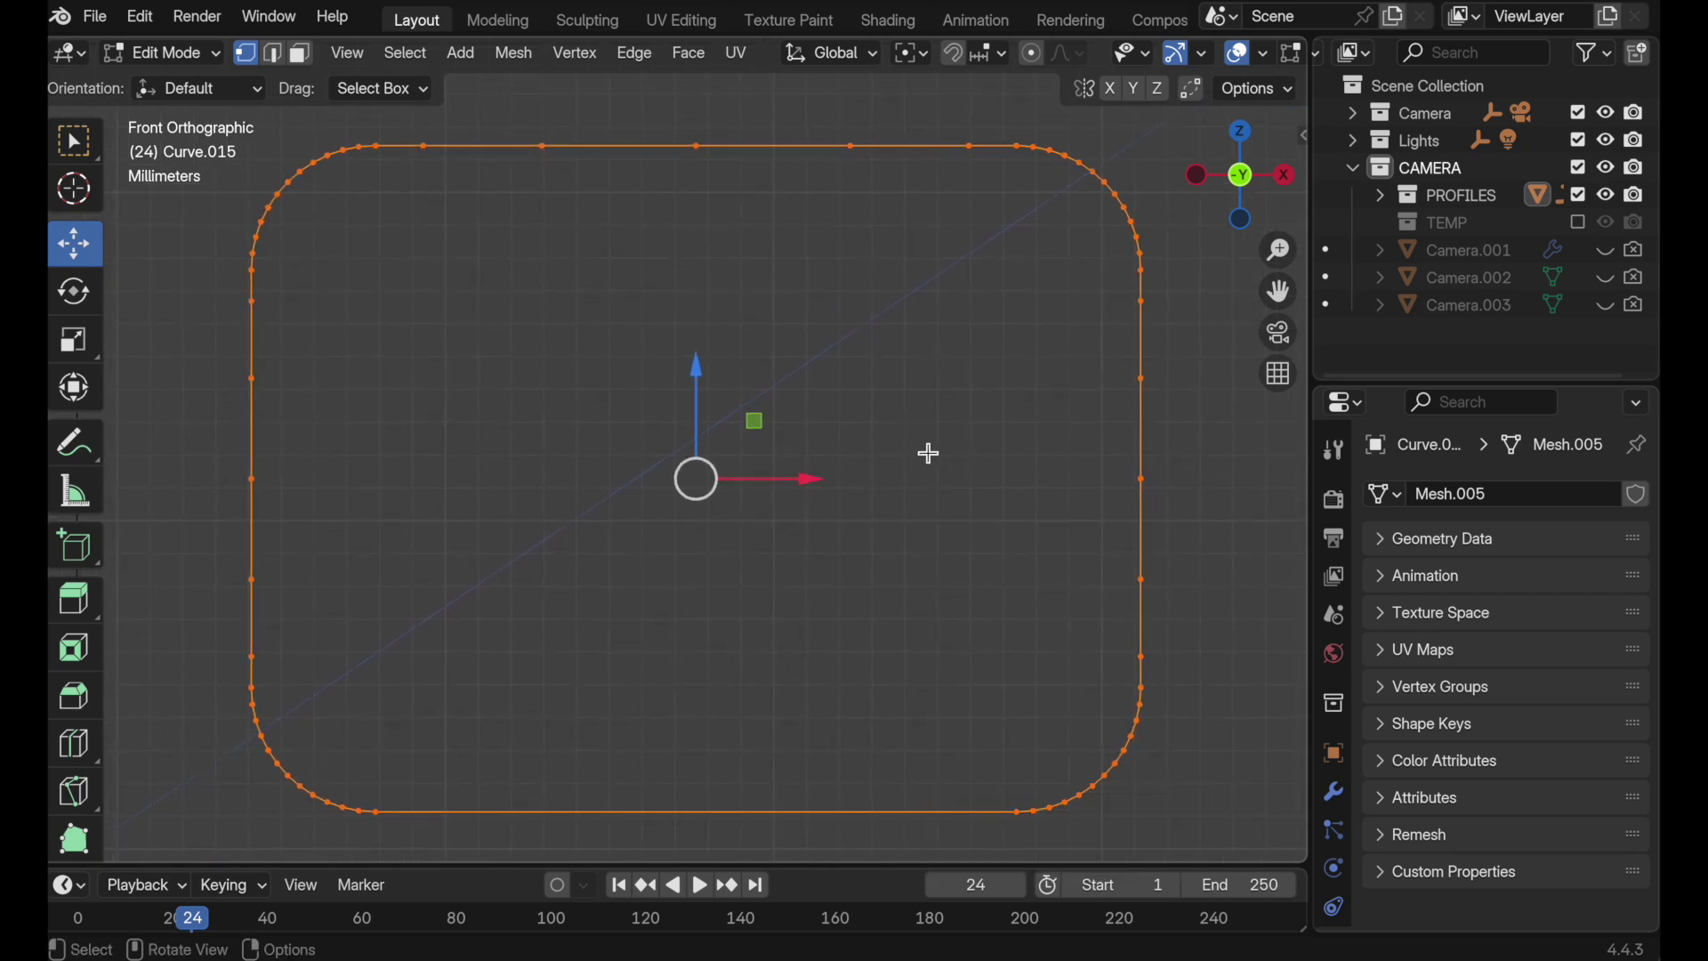
# Limited-dissolve the outline with a Max Angle of 2° and inspect the rounded corners
pyautogui.press('x')
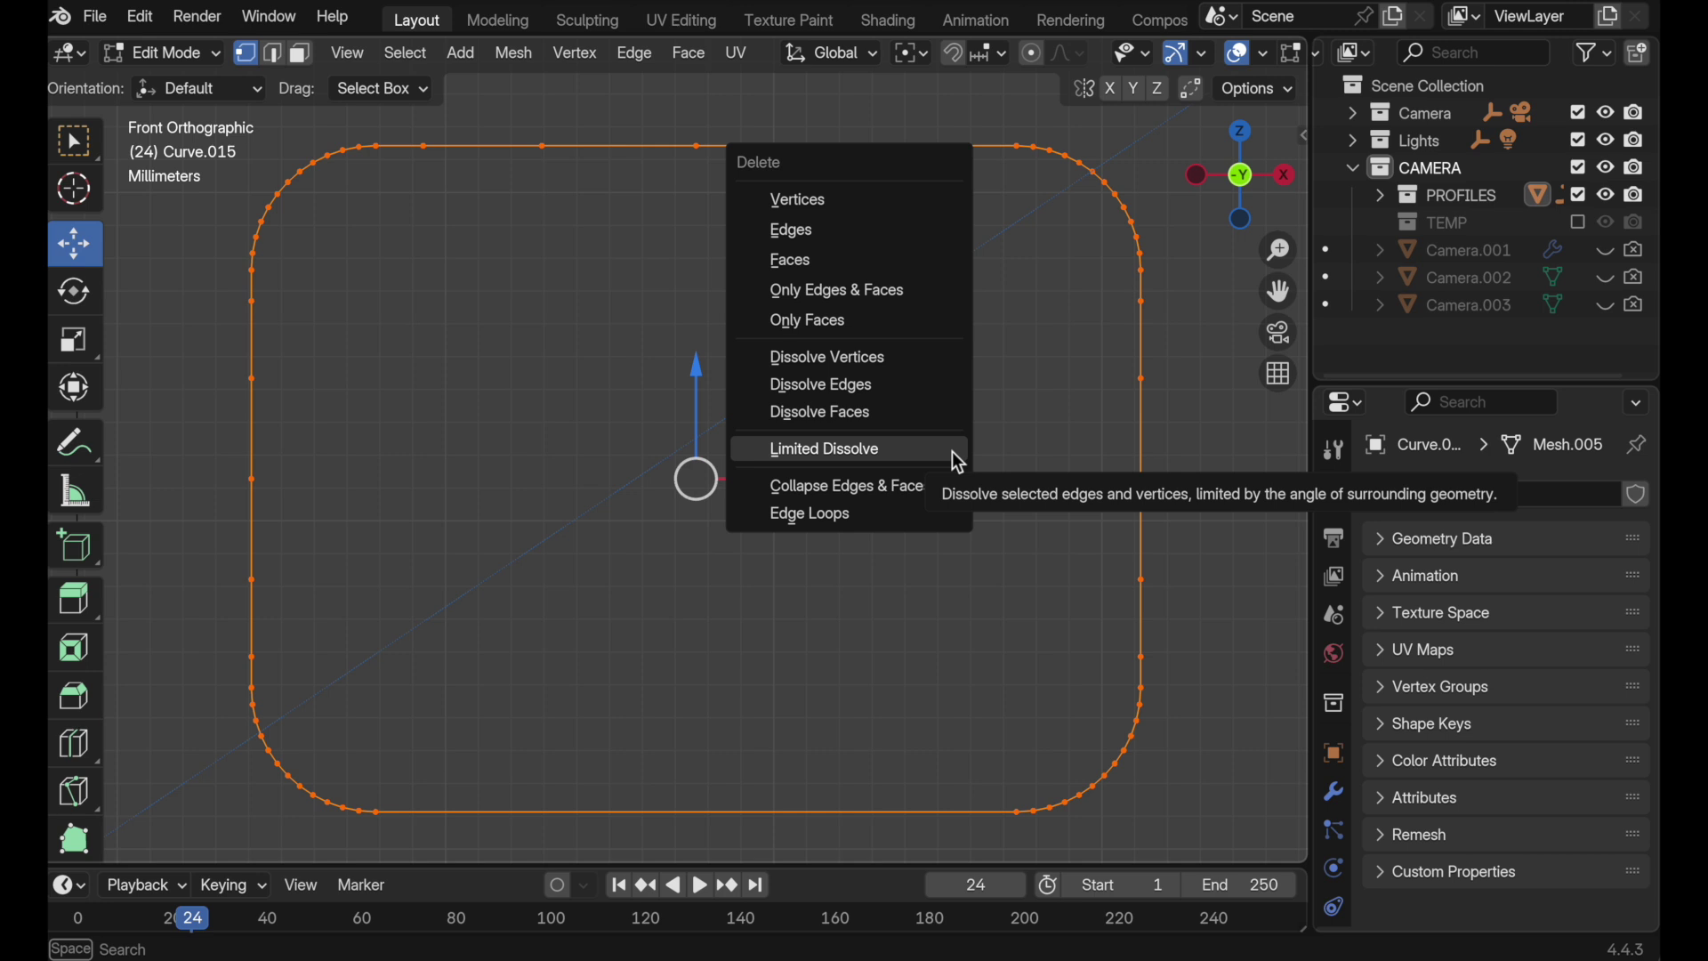
pyautogui.click(952, 451)
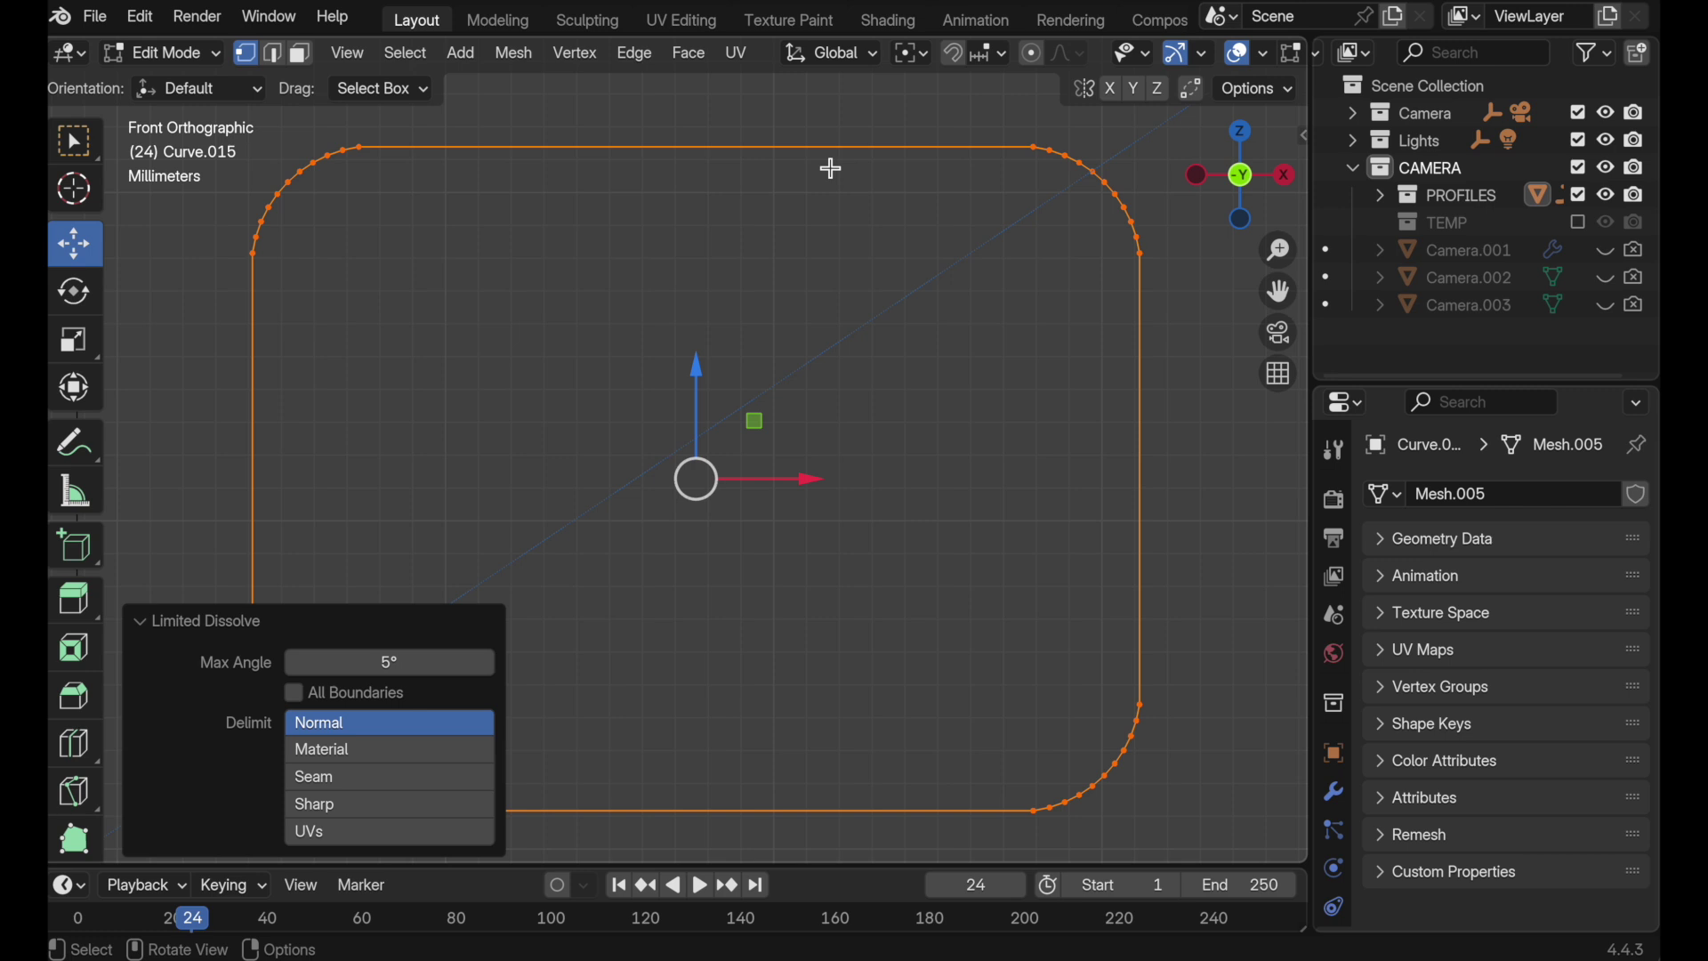
pyautogui.keyDown('ctrl'); pyautogui.moveTo(359, 152); pyautogui.dragTo(881, 417, button='middle'); pyautogui.keyUp('ctrl')
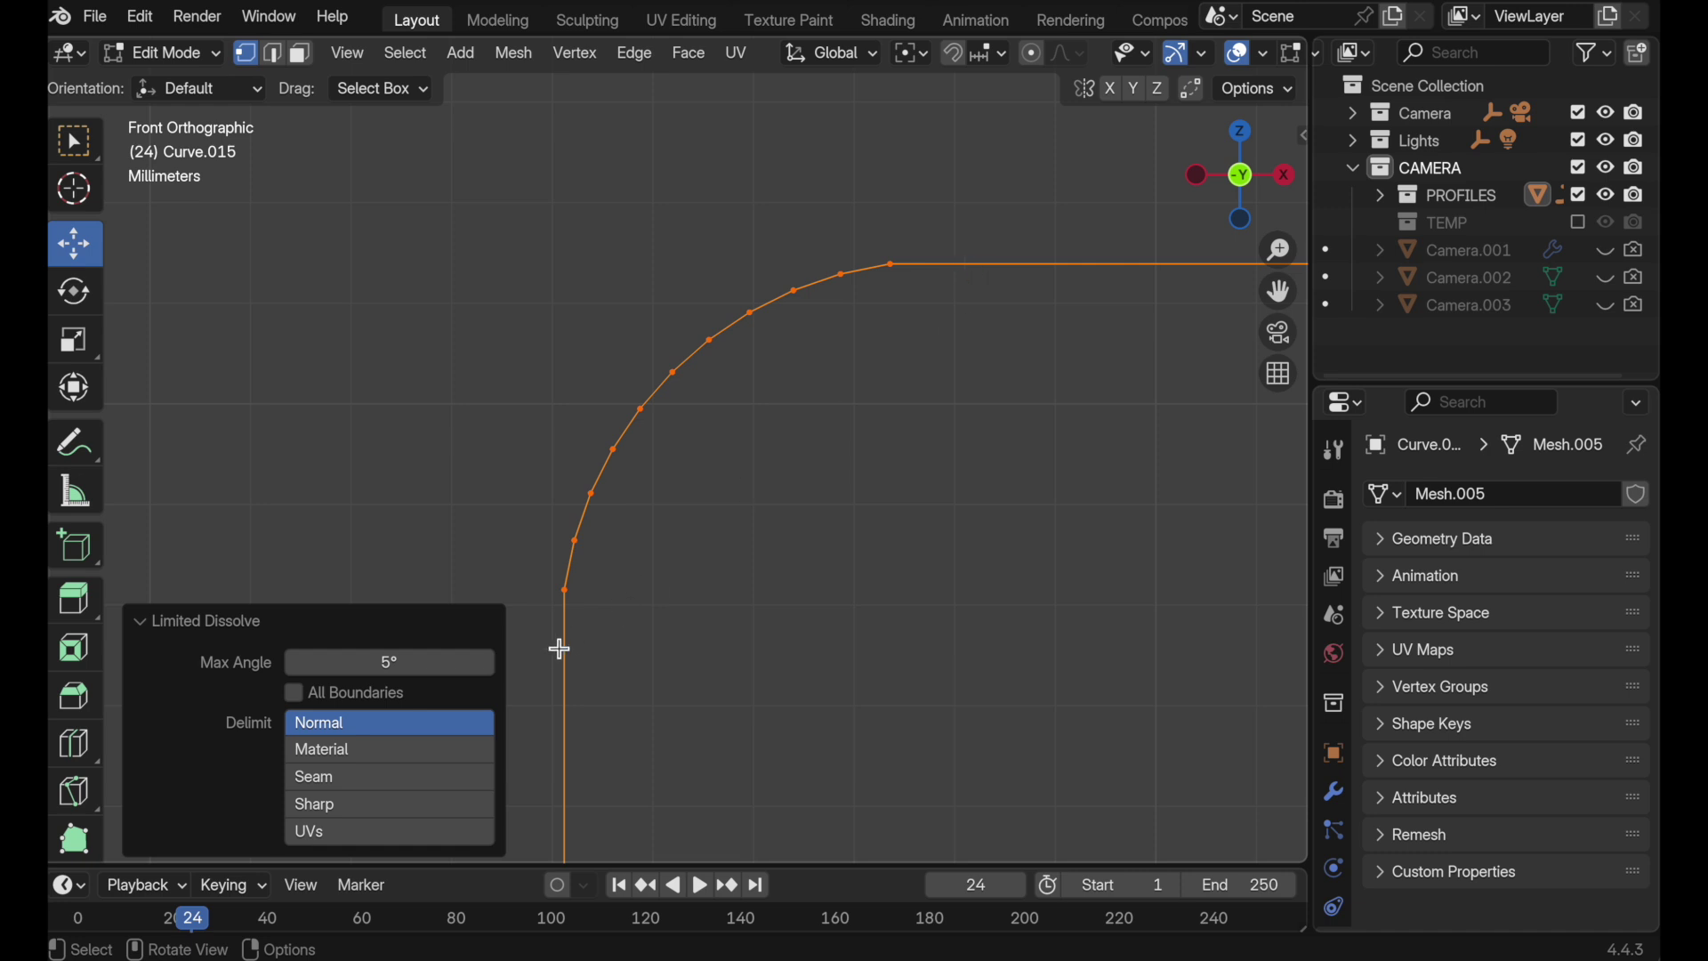
pyautogui.click(418, 669)
pyautogui.write('2')
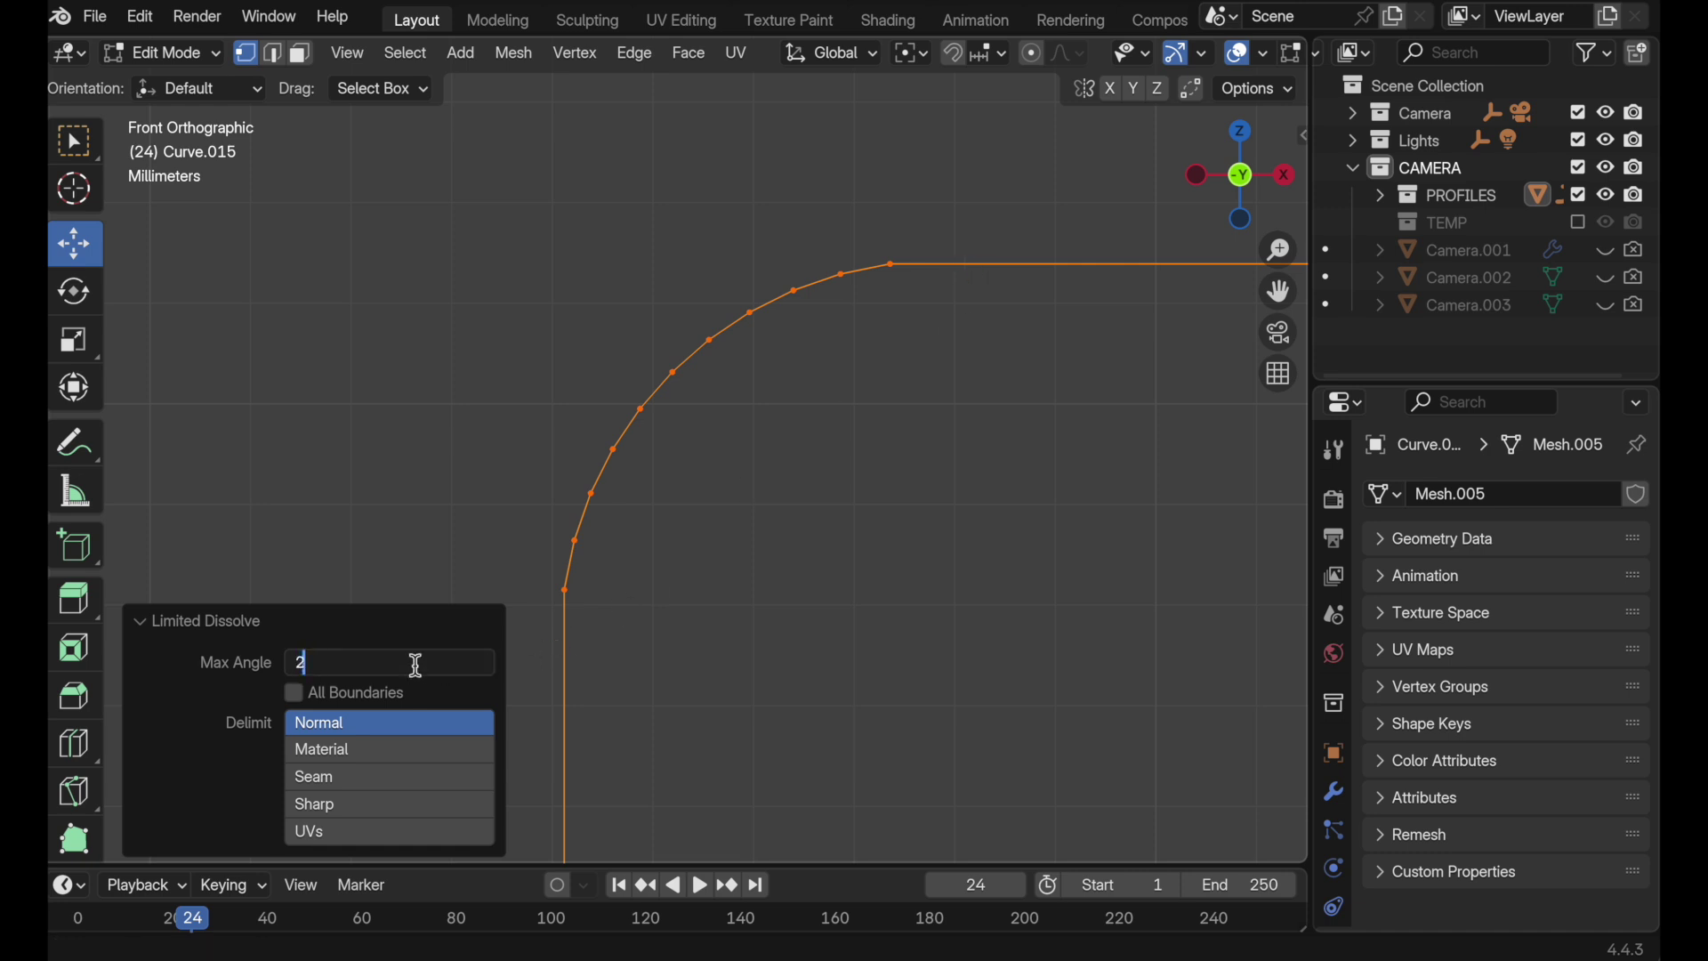
pyautogui.press('Return')
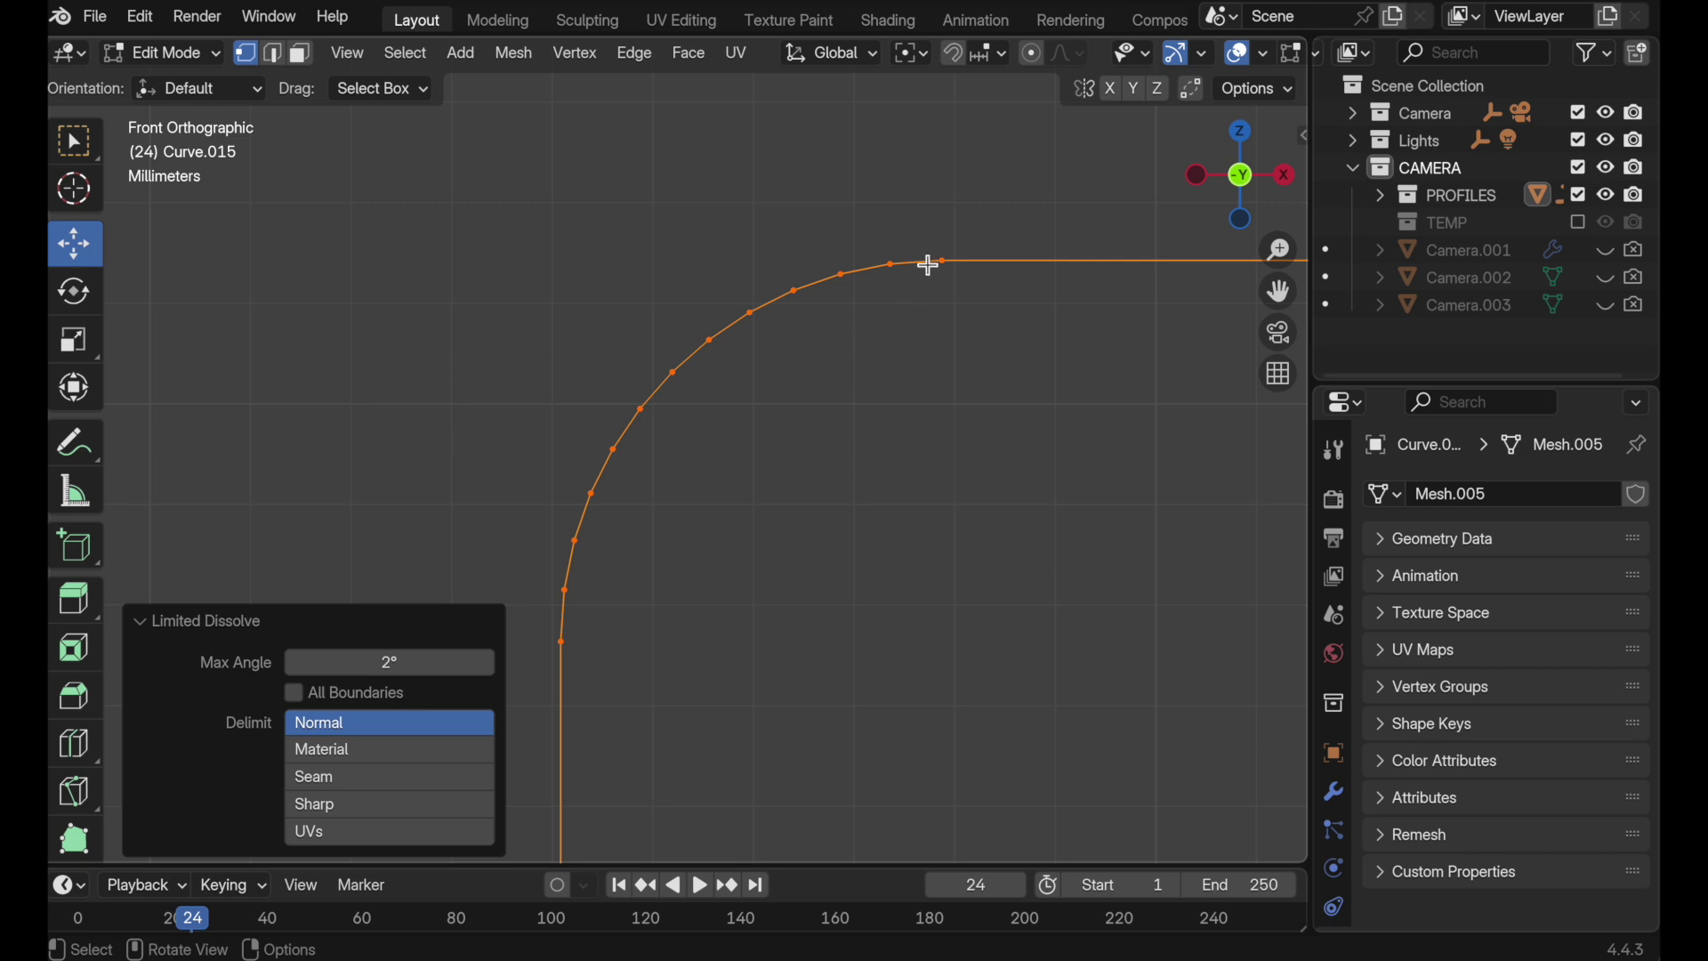
pyautogui.keyDown('ctrl'); pyautogui.moveTo(965, 264); pyautogui.dragTo(449, 444, button='middle'); pyautogui.keyUp('ctrl')
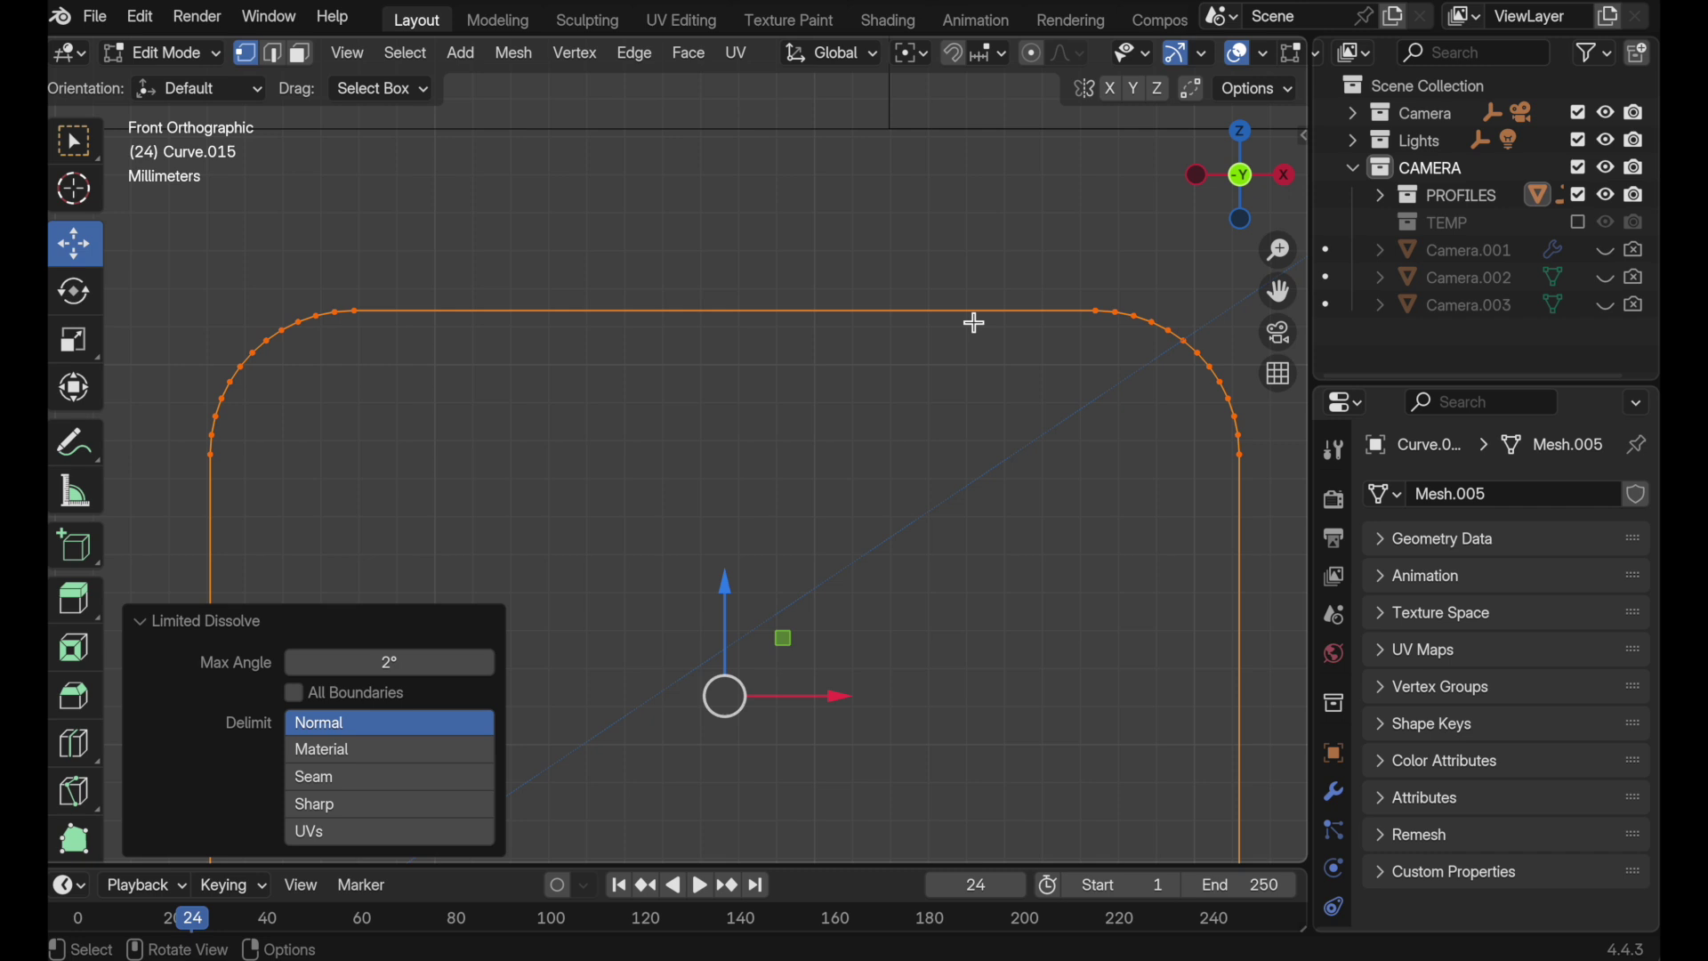
pyautogui.rightClick(981, 334)
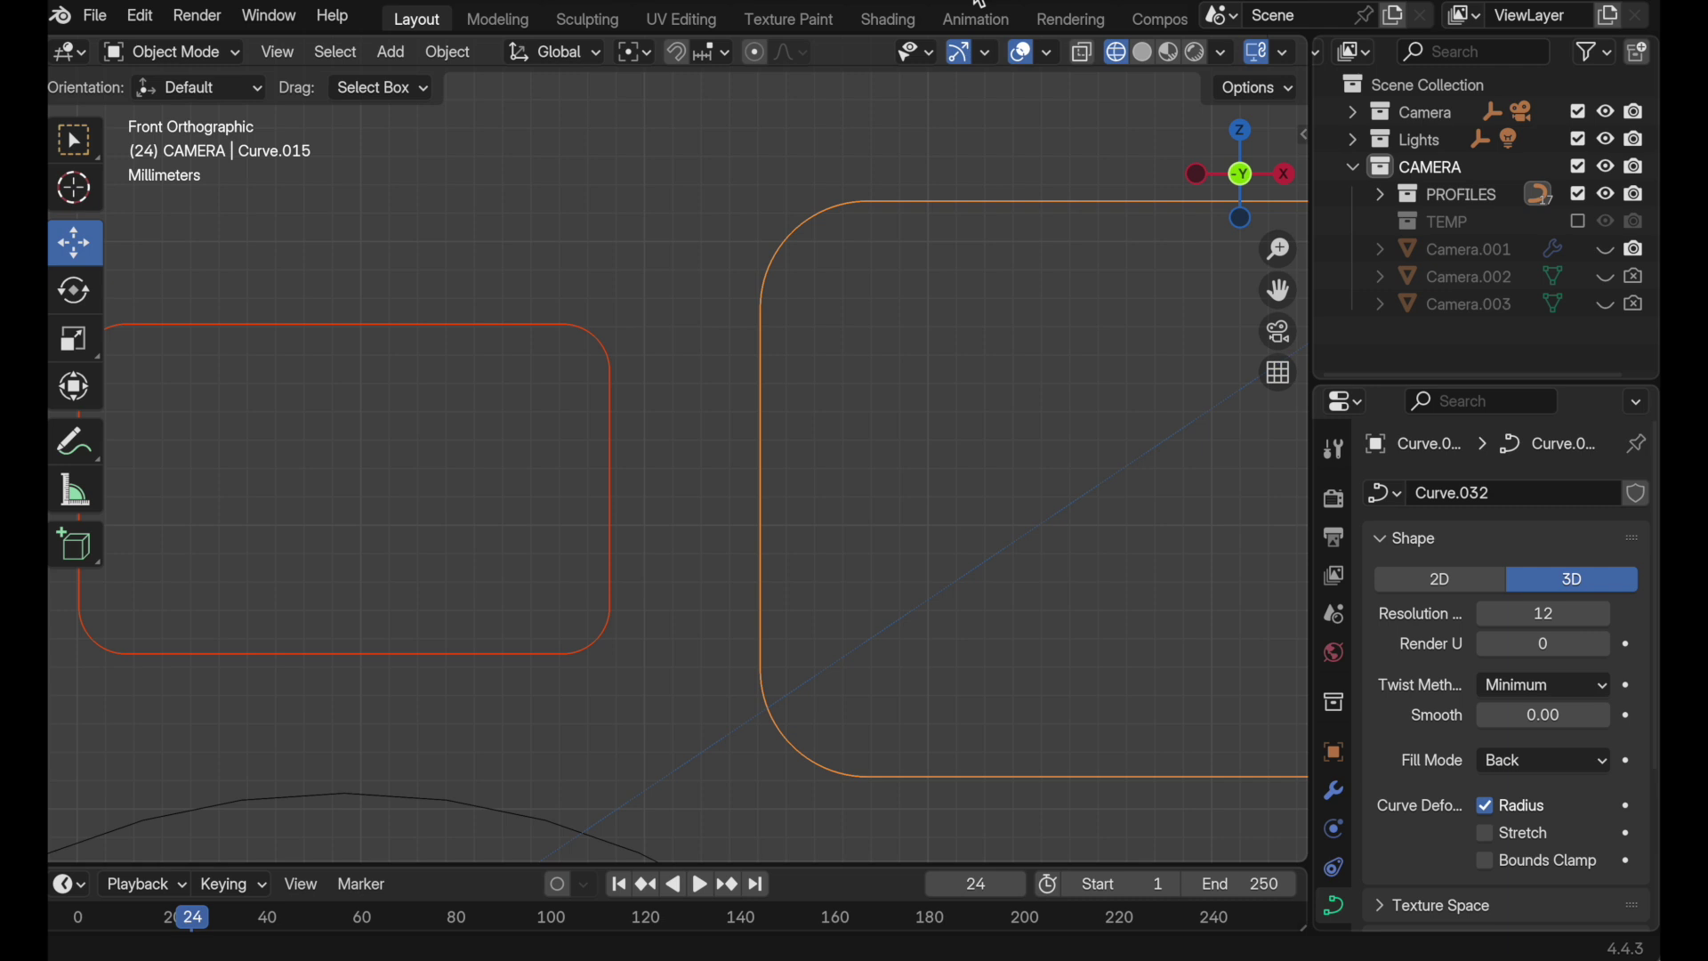
# Zoom the view in and out over the profile curves
pyautogui.scroll(-5, 1463, 783)
pyautogui.scroll(5, 1446, 498)
pyautogui.scroll(-5, 1457, 725)
pyautogui.scroll(5, 1449, 890)
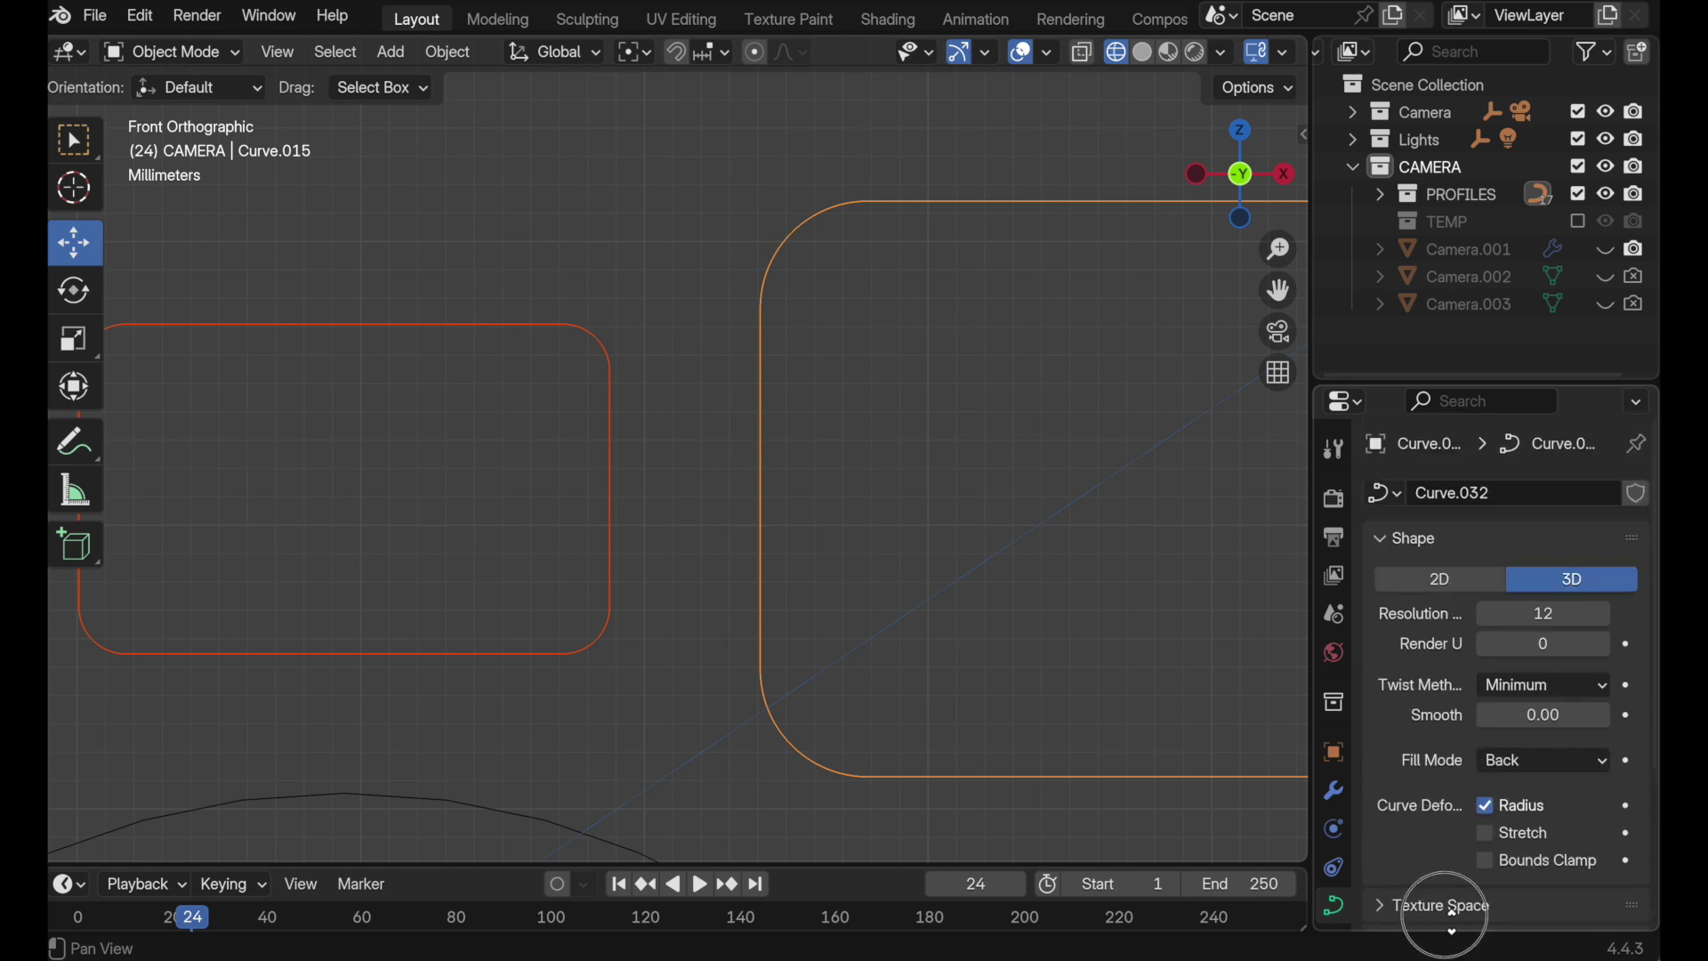
# Set the Emulate 3 Button Mouse modifier to OS-Key in Preferences, then close them
pyautogui.click(141, 15)
pyautogui.click(207, 393)
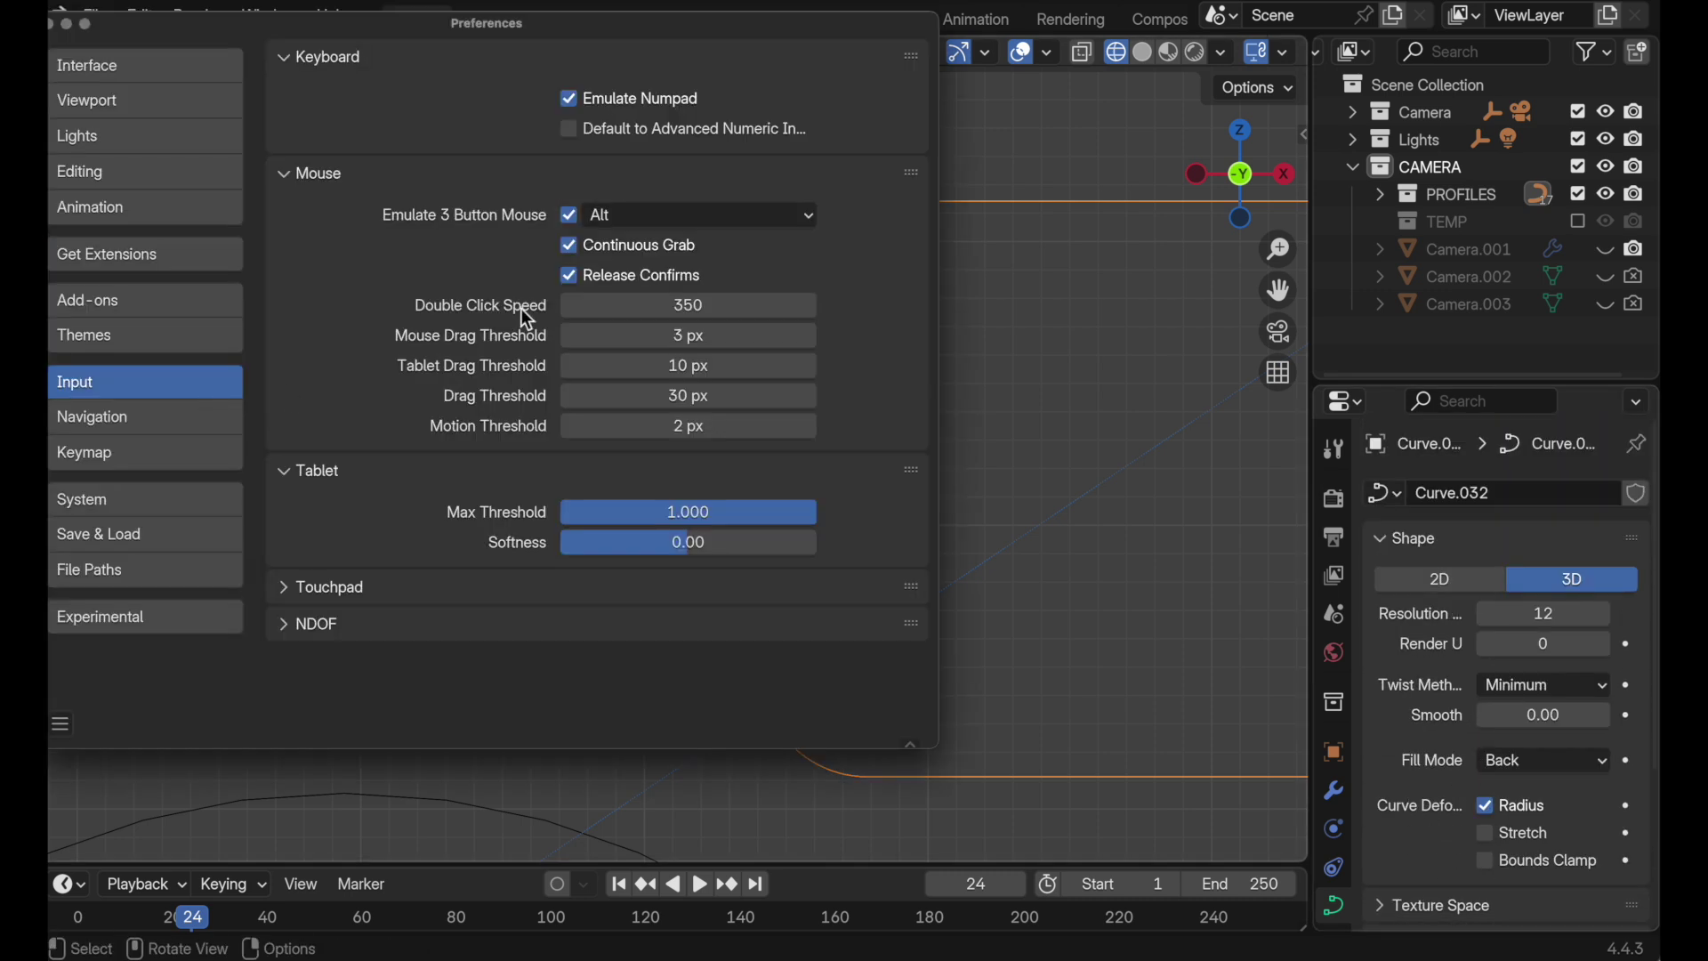
pyautogui.click(614, 222)
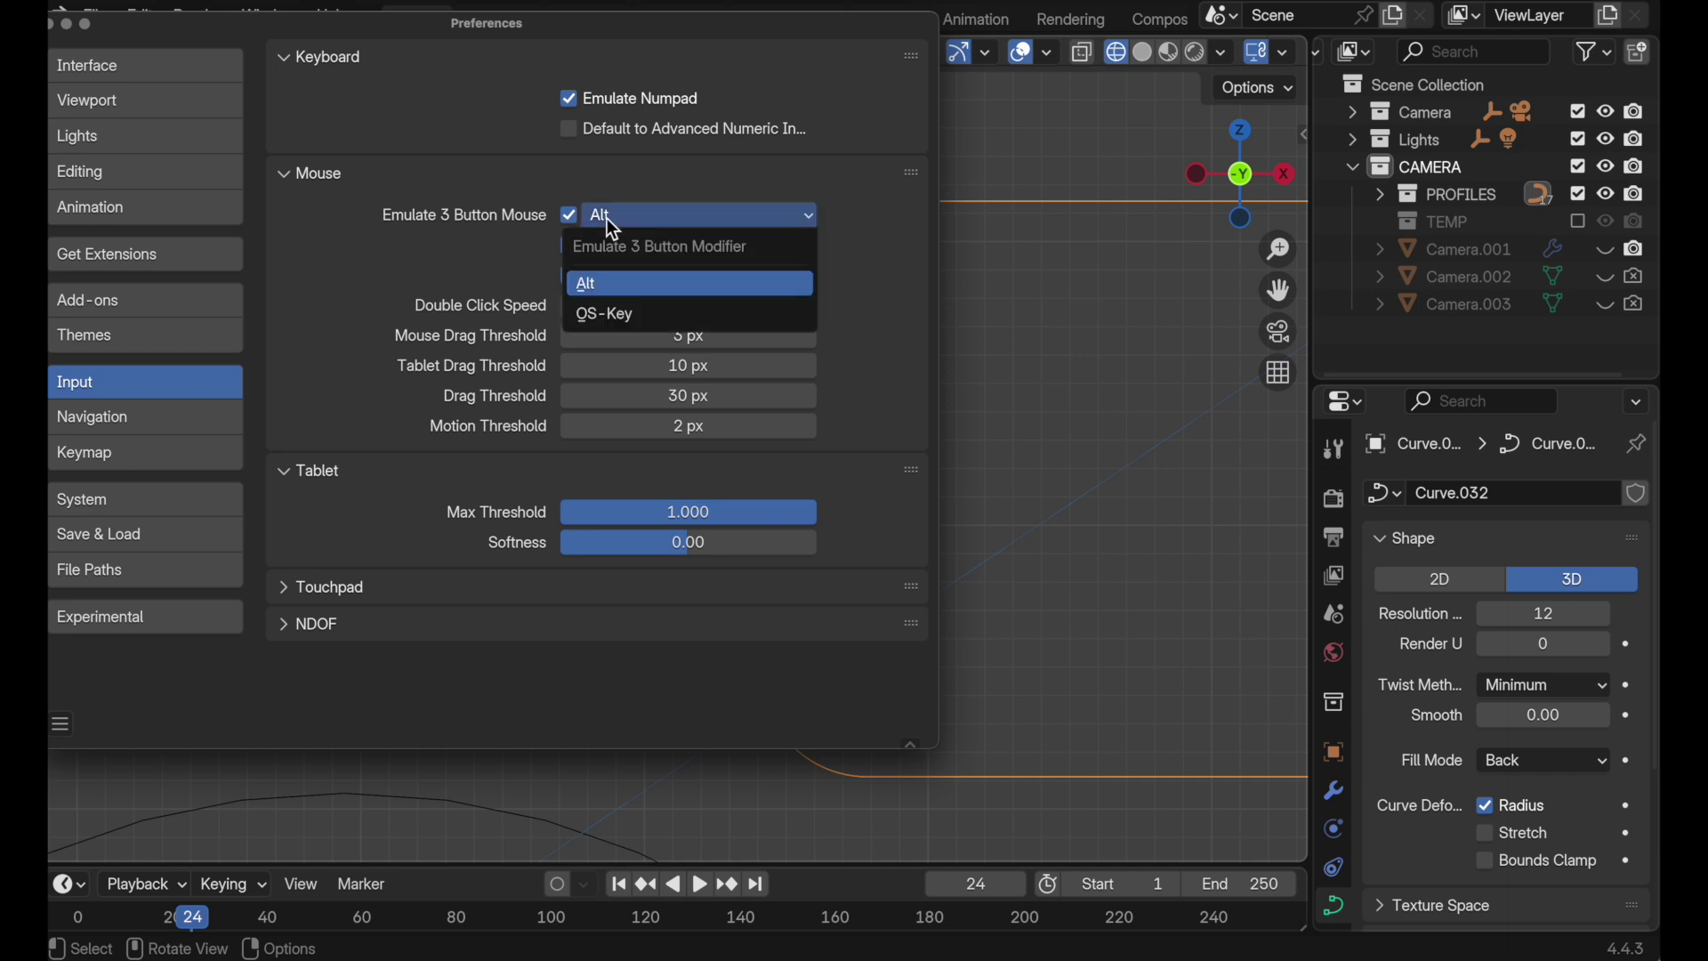
pyautogui.click(644, 322)
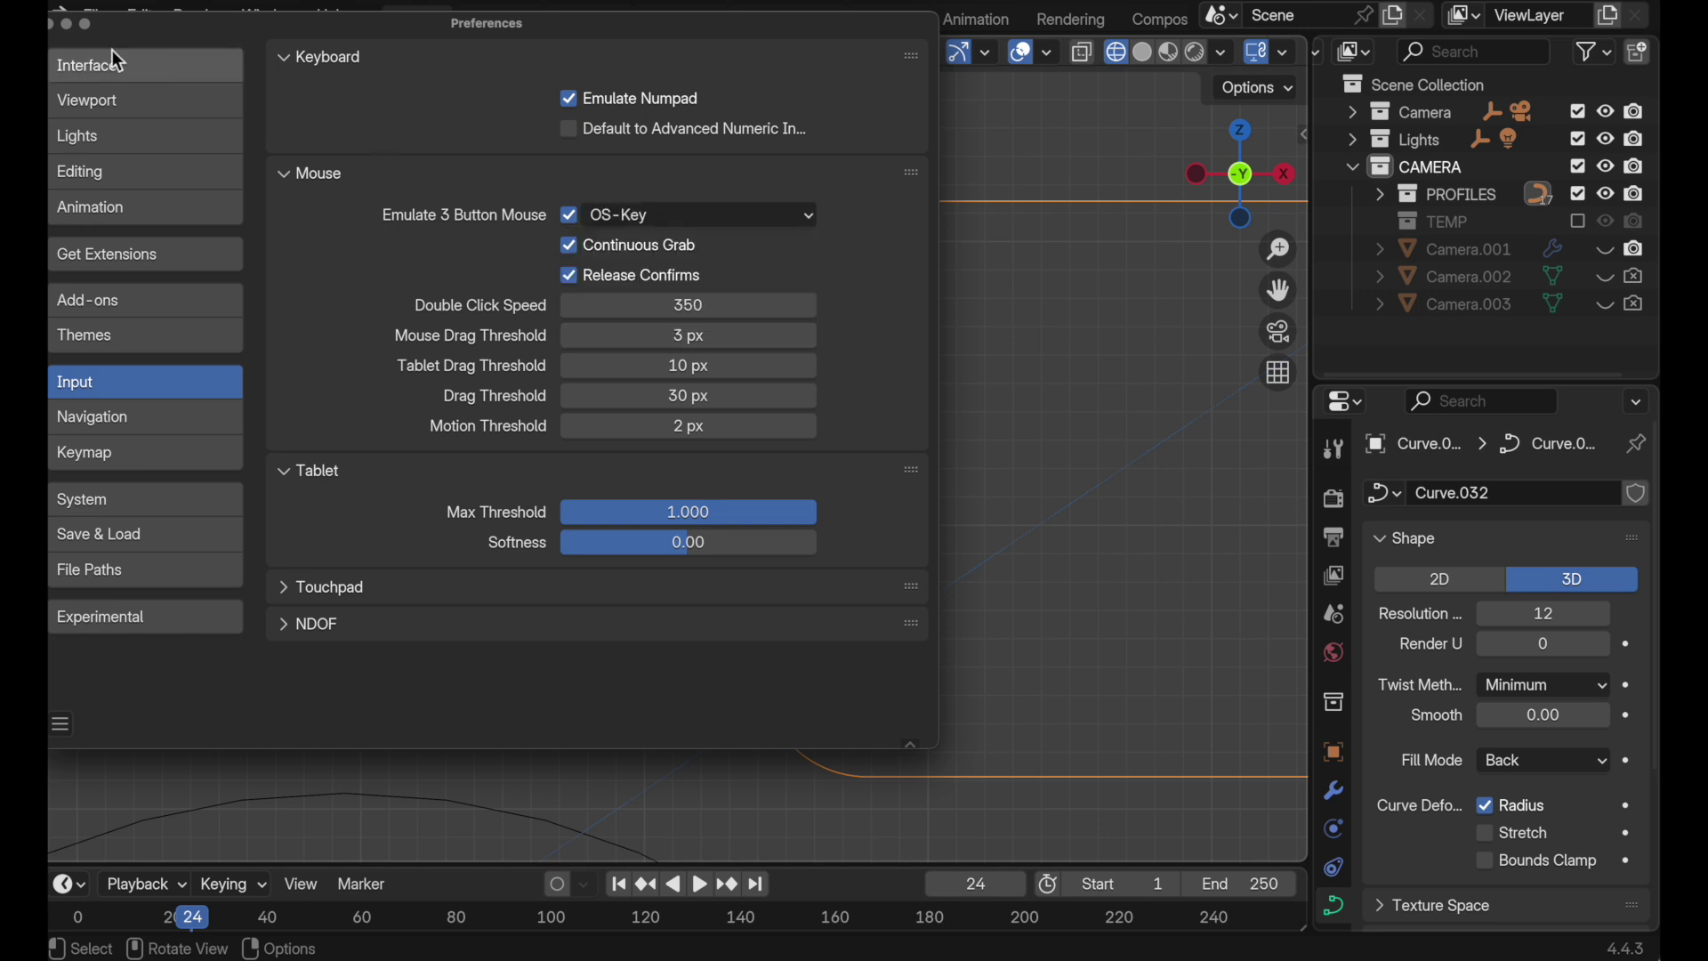
pyautogui.click(52, 24)
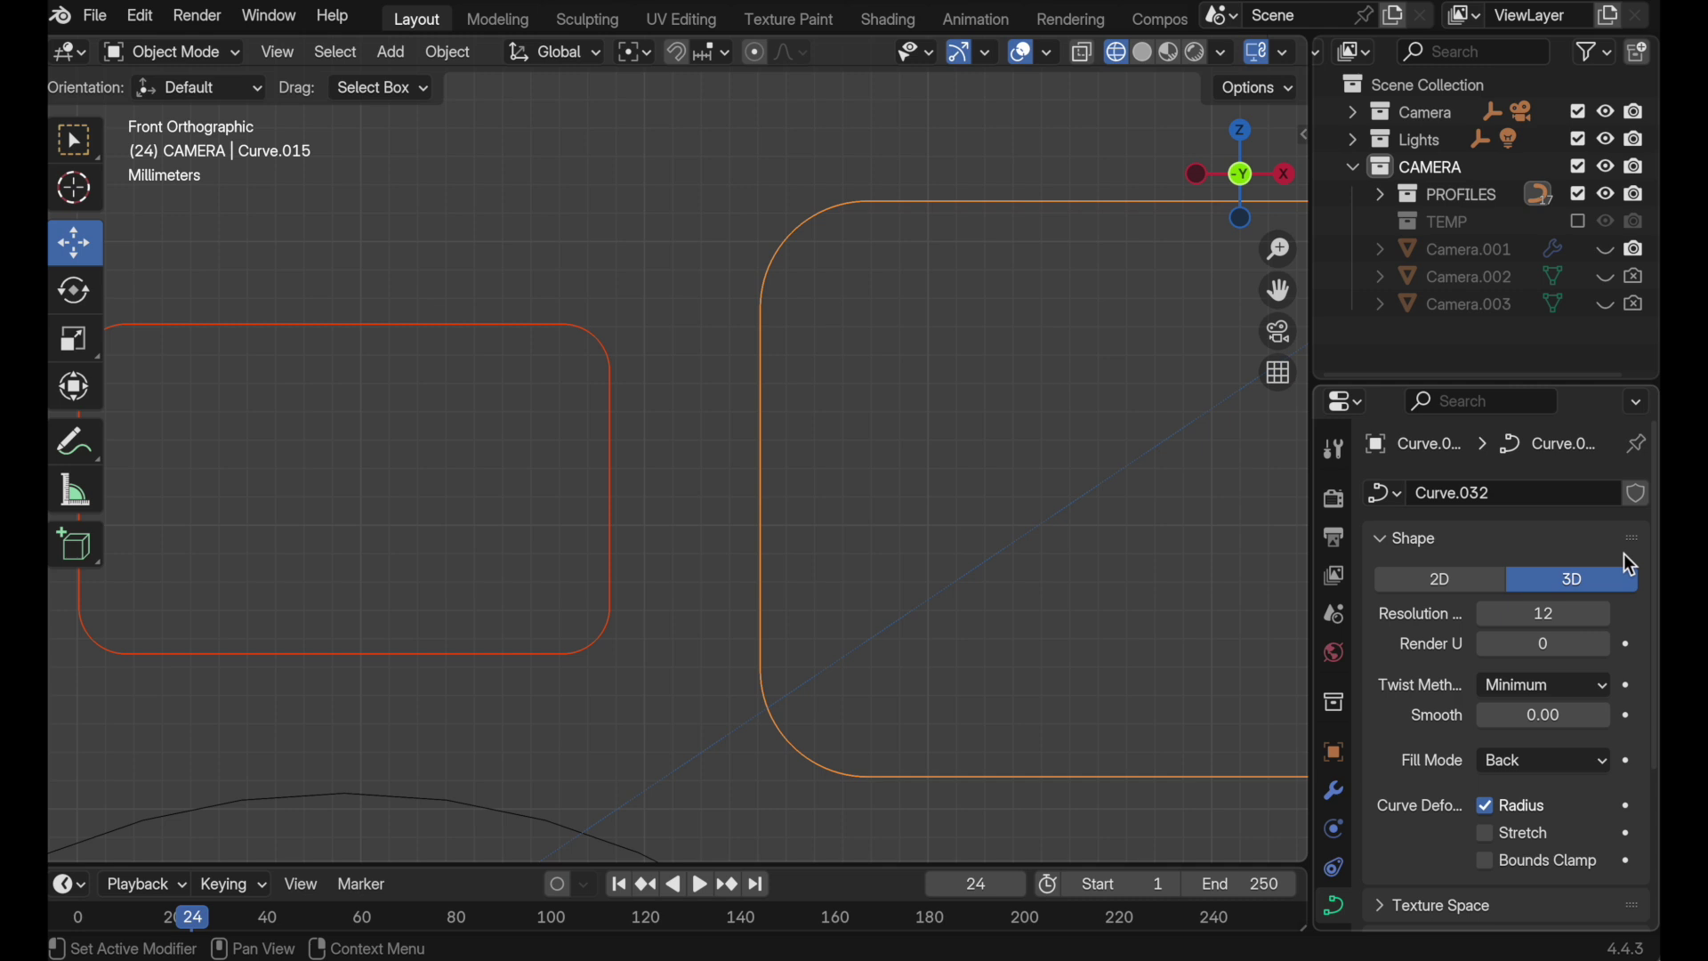
# Make both selected profile curves 2D at once
pyautogui.click(1457, 580)
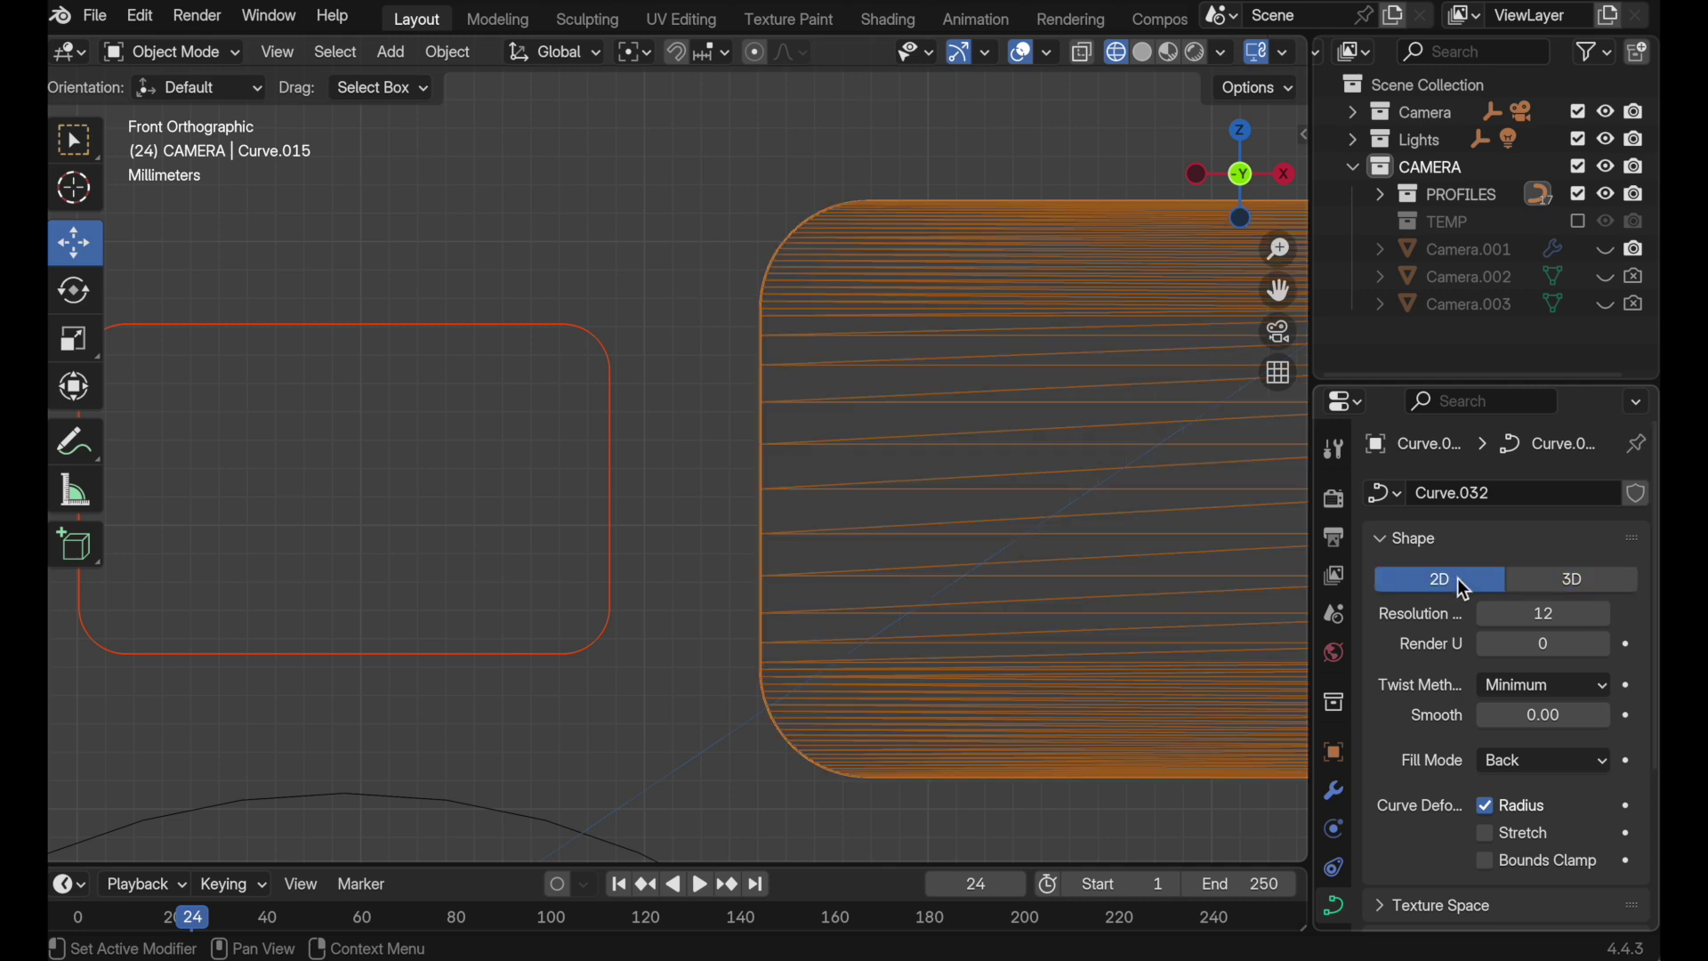
pyautogui.rightClick(1464, 589)
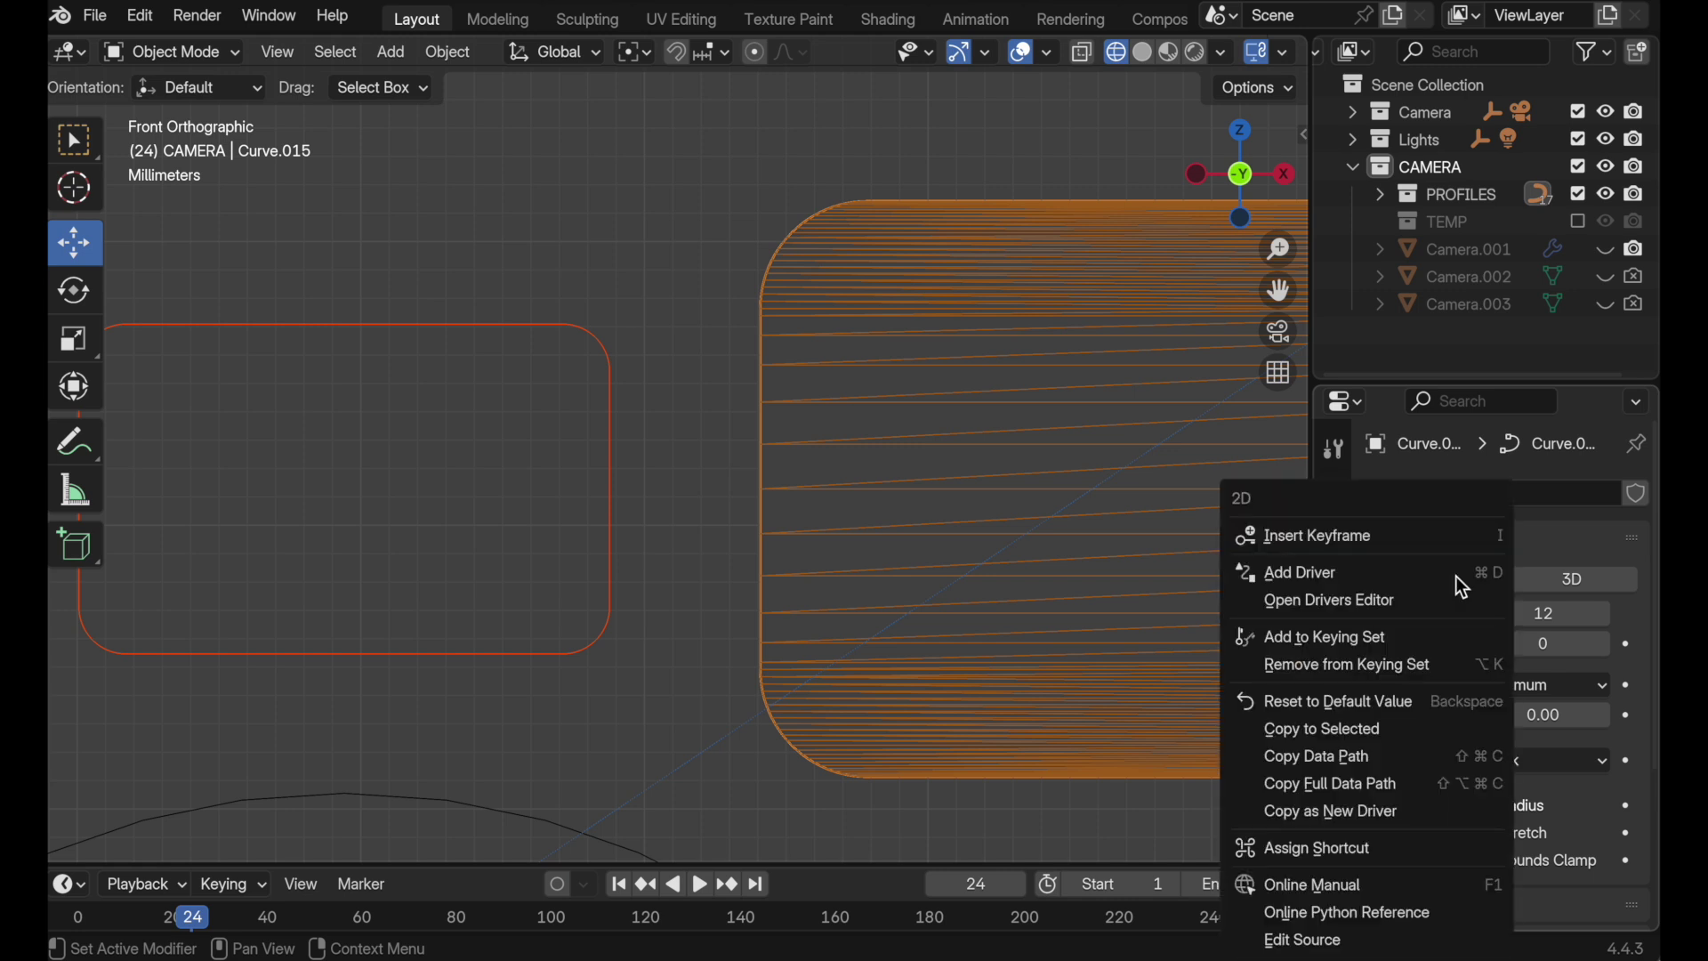
pyautogui.click(1401, 729)
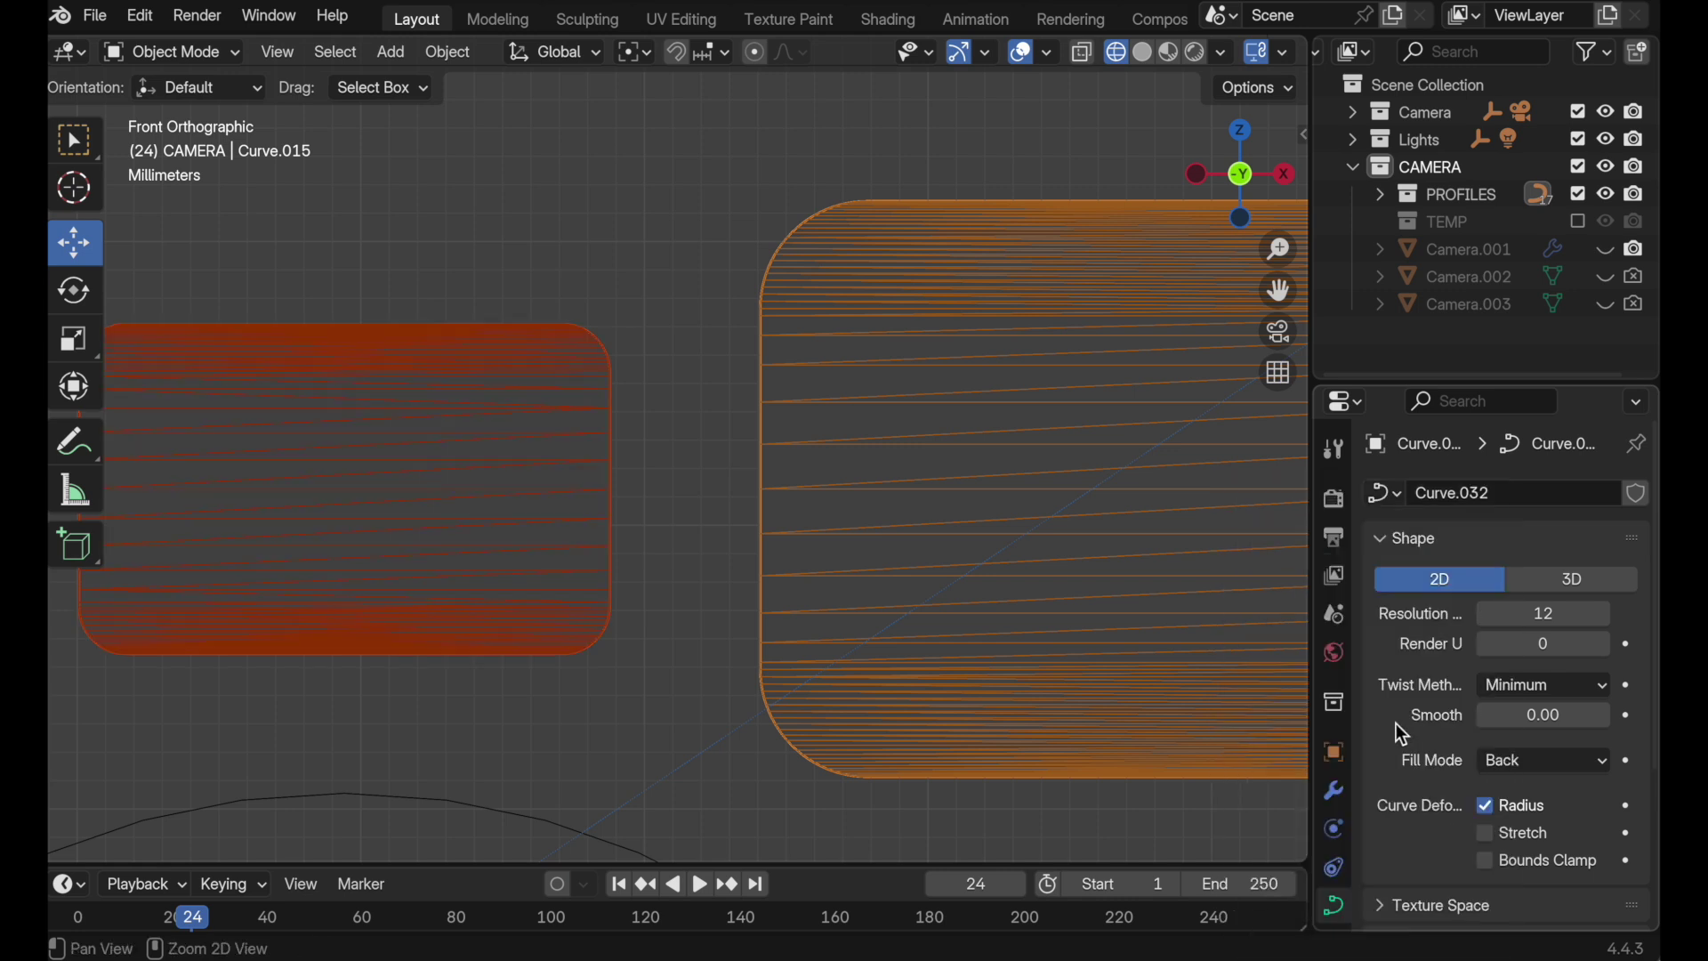
pyautogui.hotkey('ctrl', 'z')
pyautogui.hotkey('ctrl', 'z')
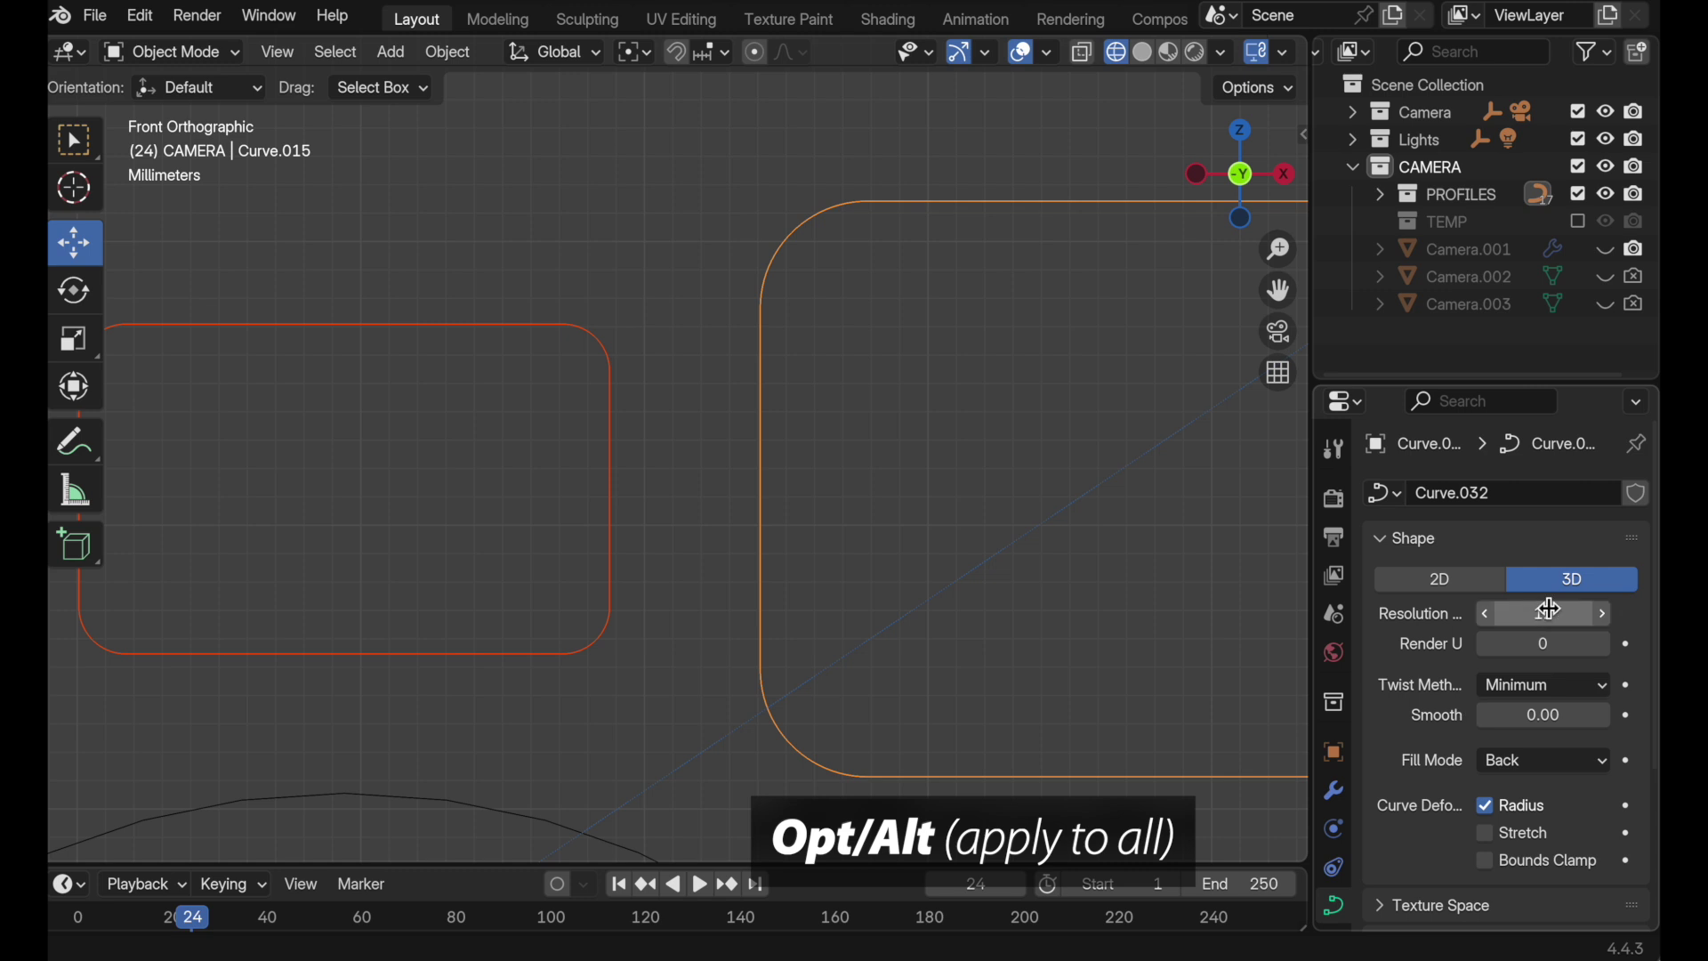
pyautogui.keyDown('alt'); pyautogui.click(1479, 579); pyautogui.keyUp('alt')
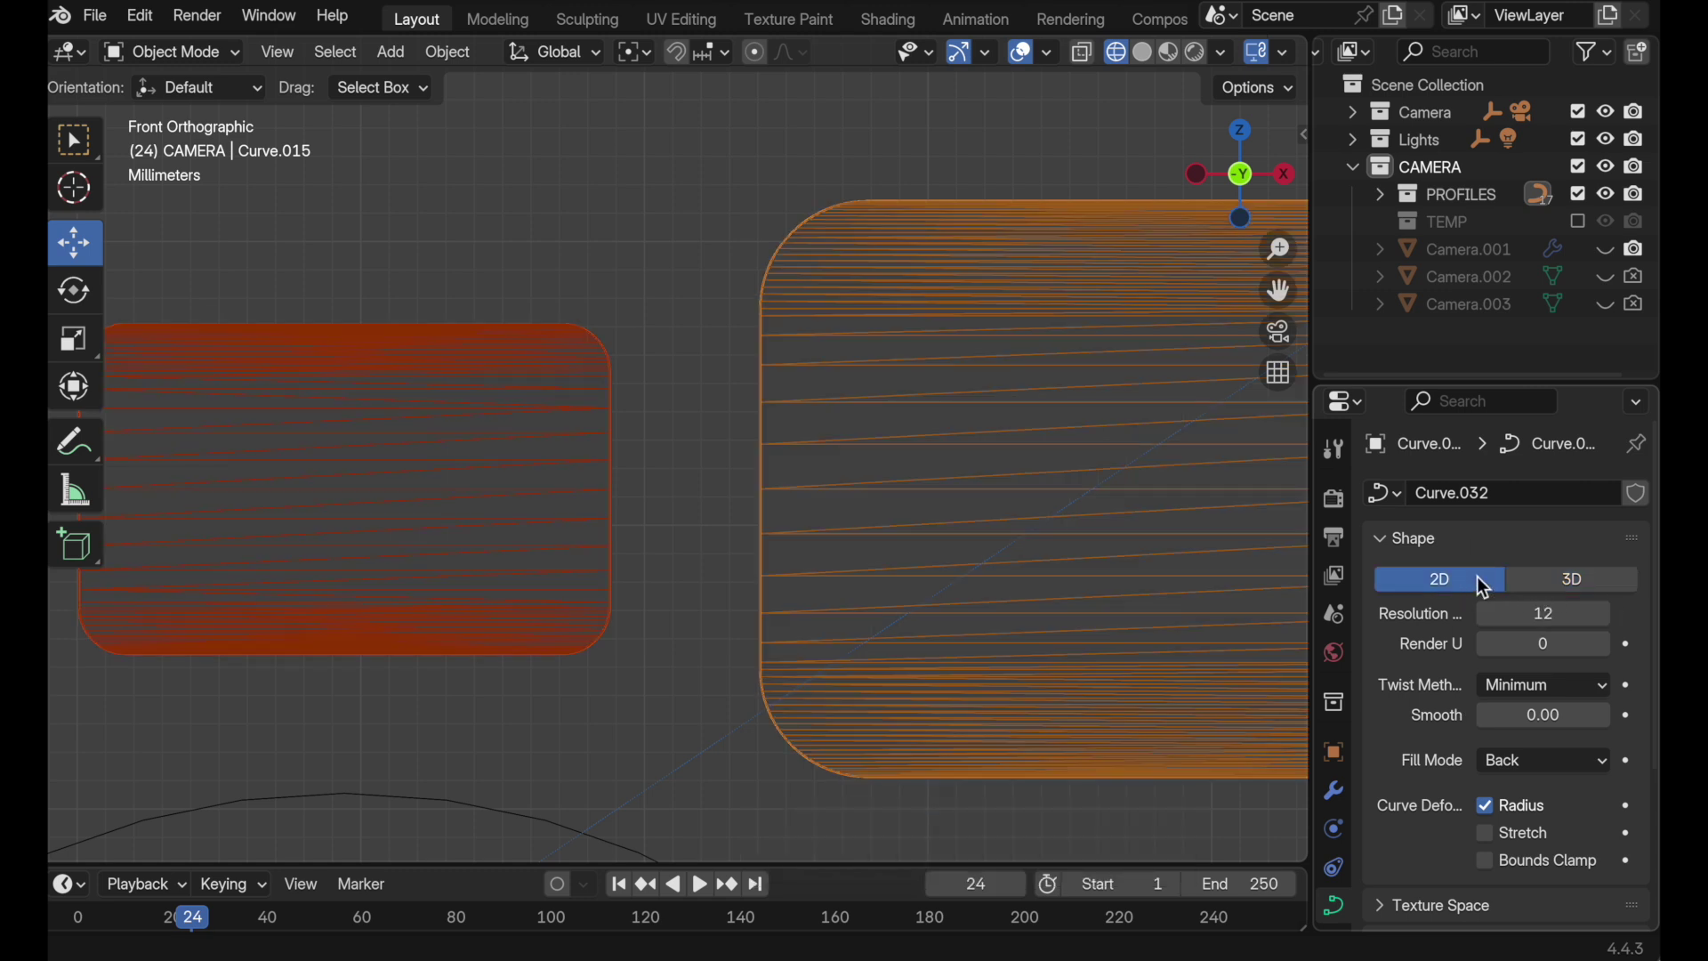
# Set both curves' Fill Mode to None, then back to Back
pyautogui.click(1529, 760)
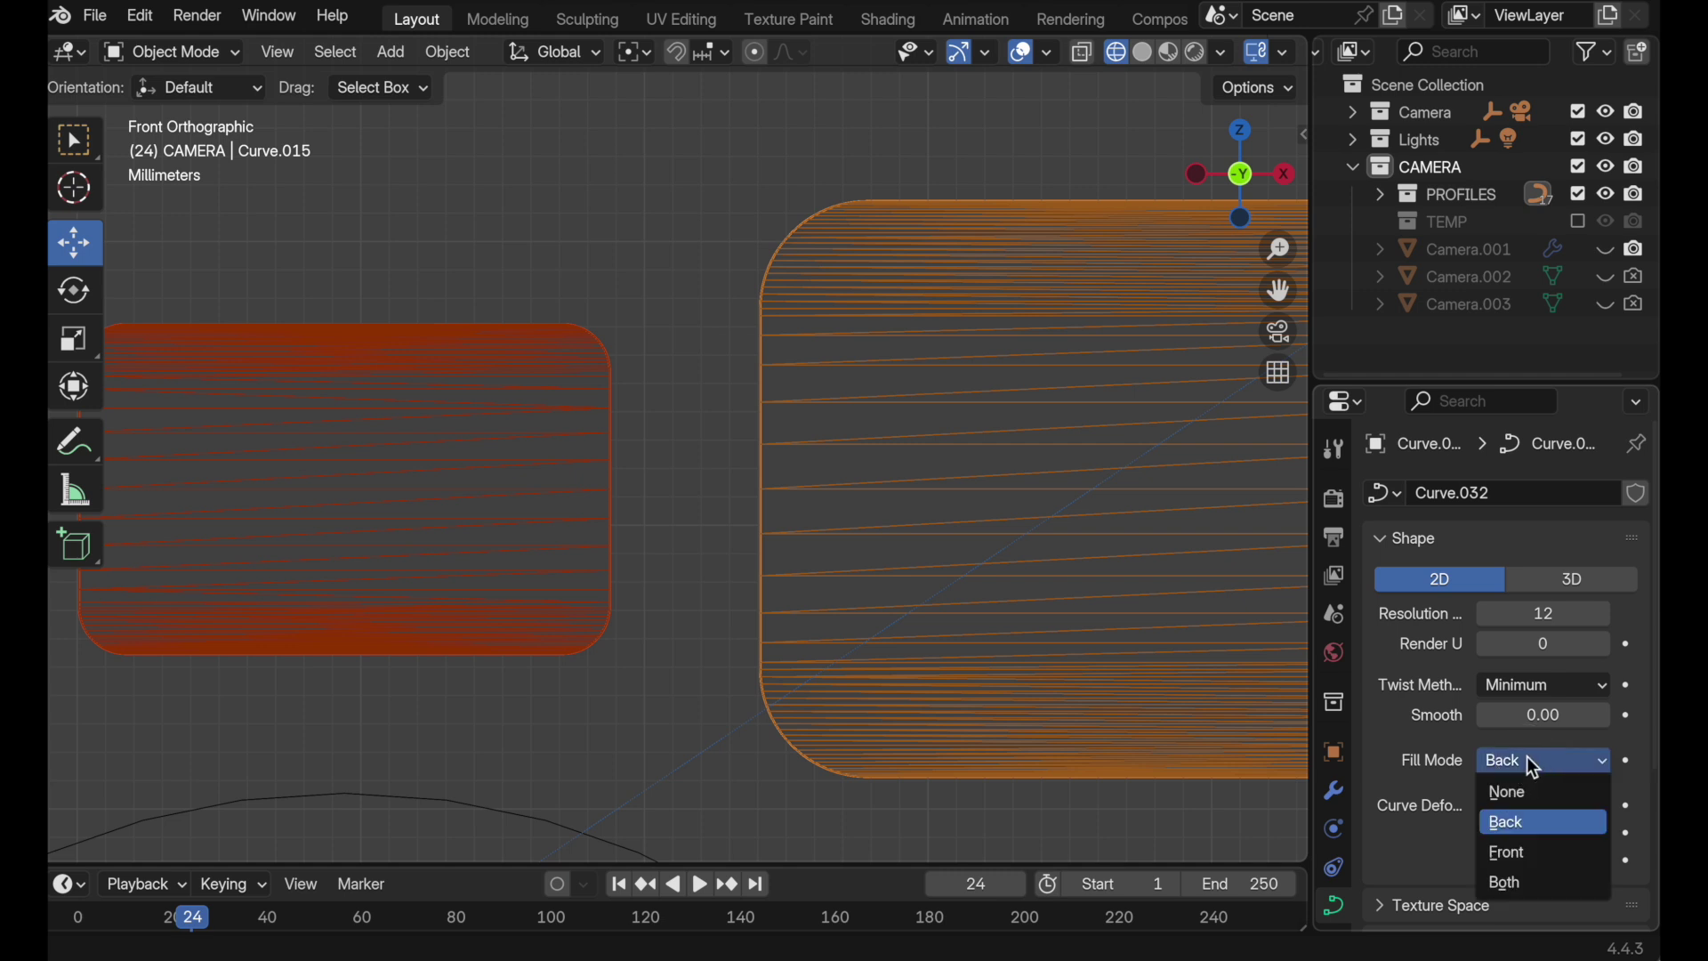
pyautogui.keyDown('alt'); pyautogui.click(1525, 788); pyautogui.keyUp('alt')
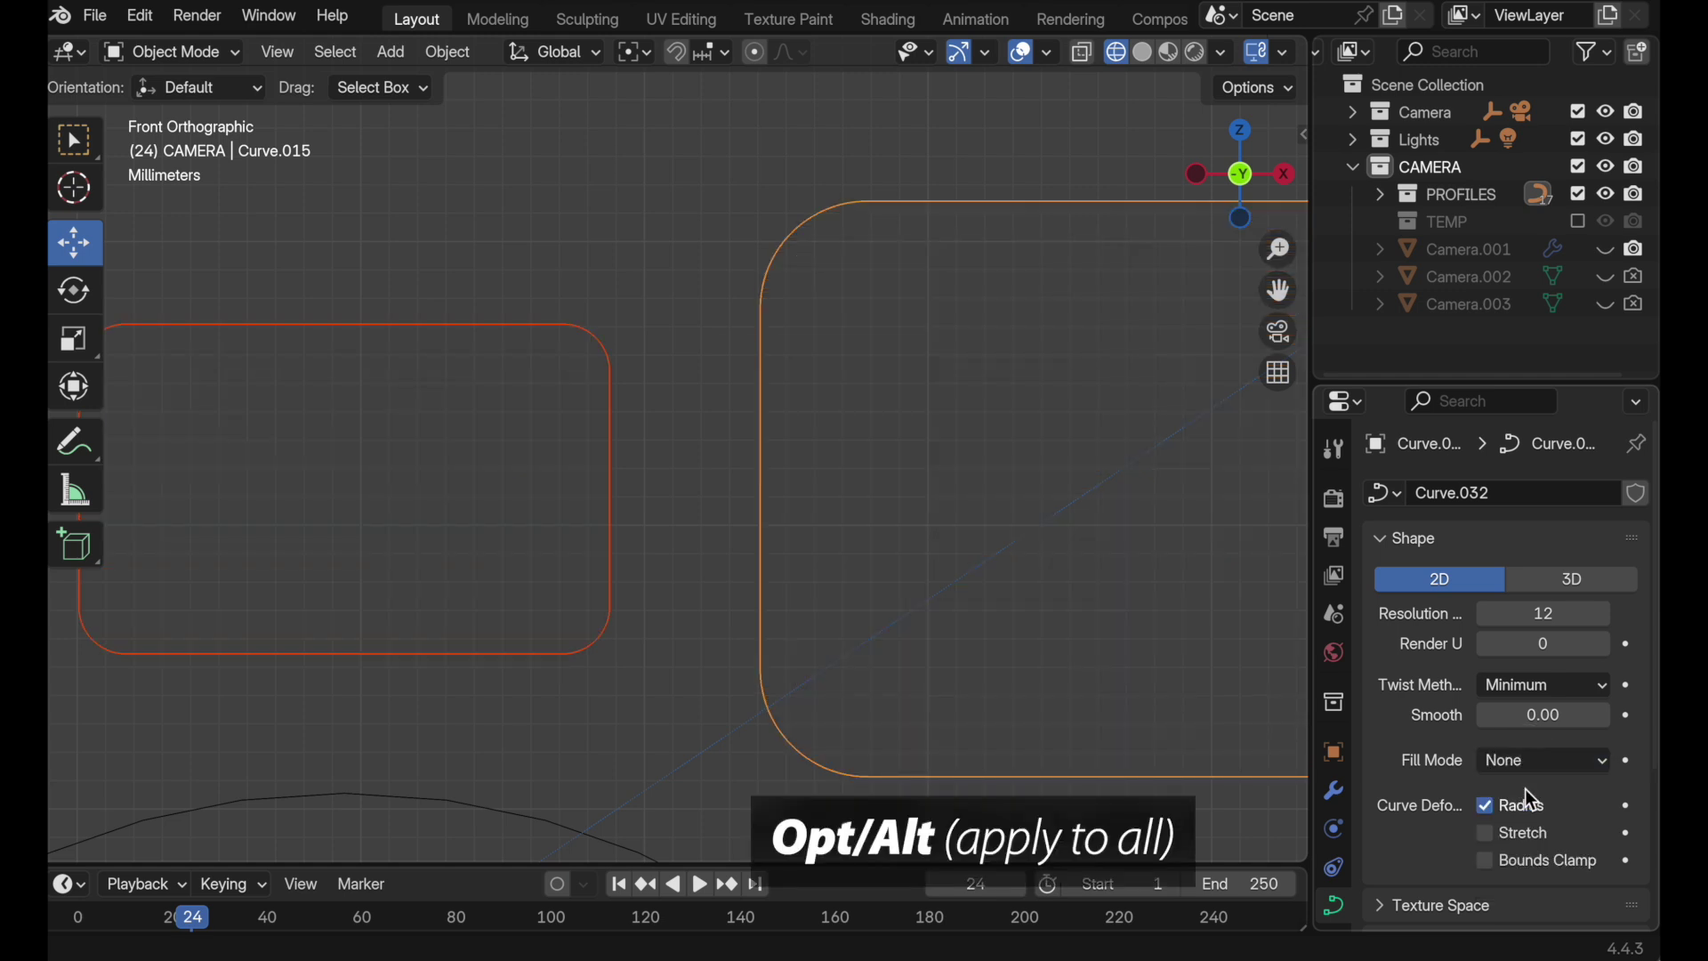
pyautogui.click(1525, 760)
pyautogui.keyDown('alt'); pyautogui.click(1525, 819); pyautogui.keyUp('alt')
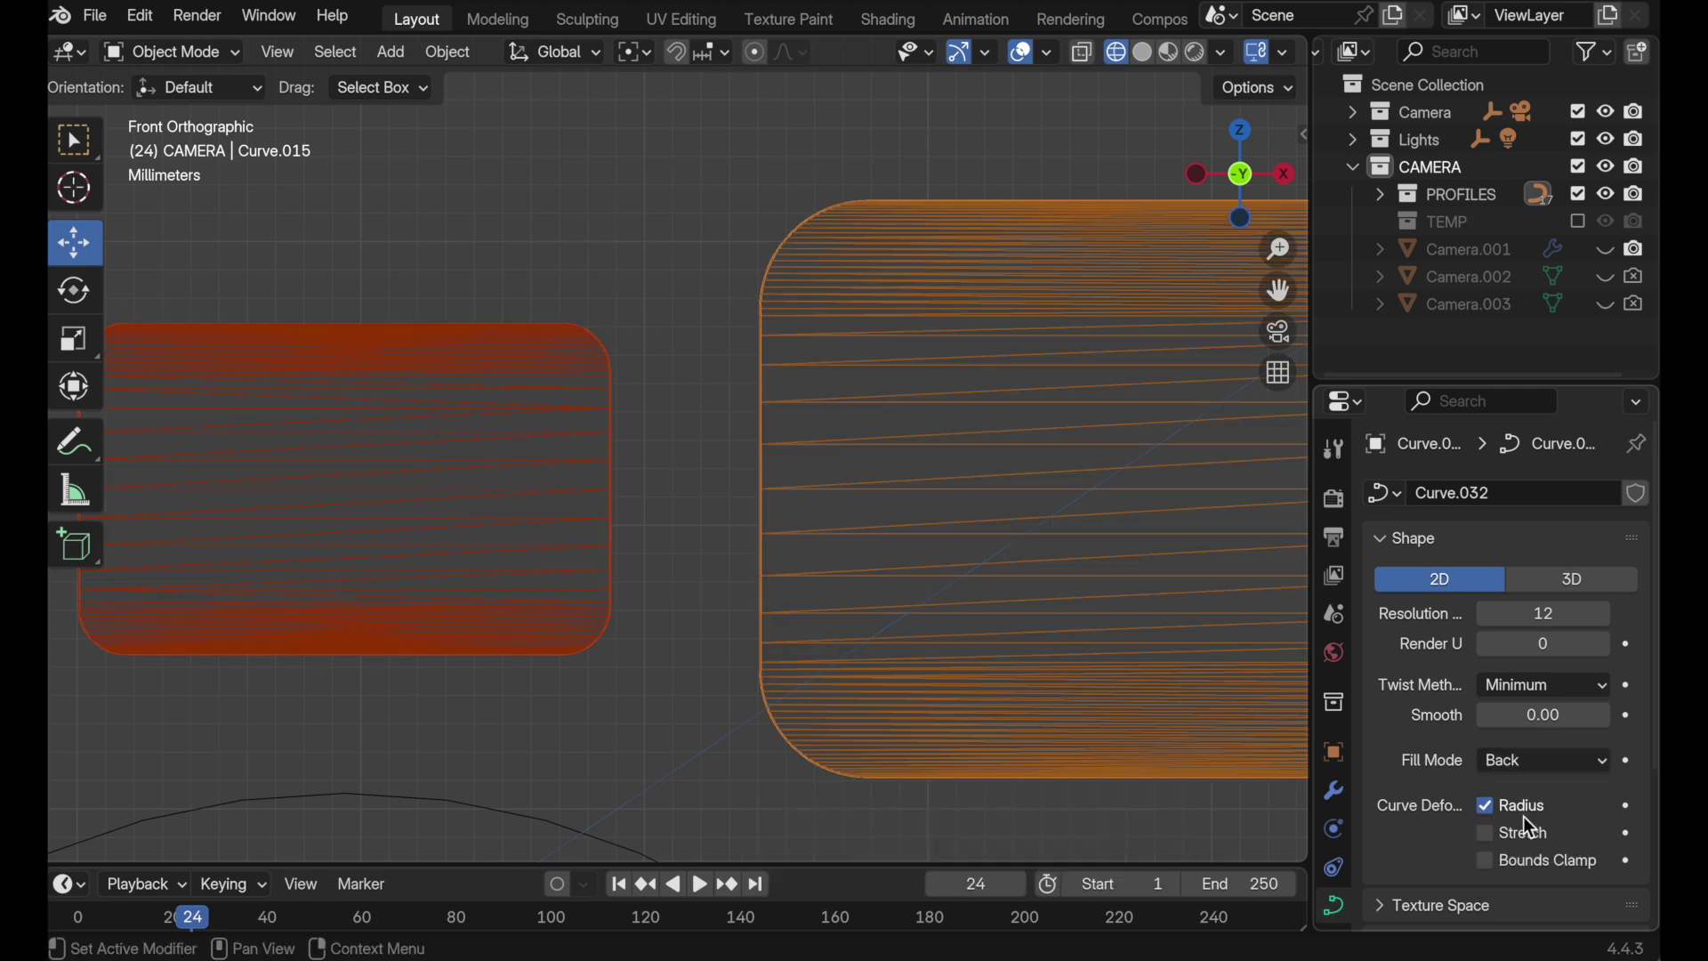
pyautogui.click(145, 22)
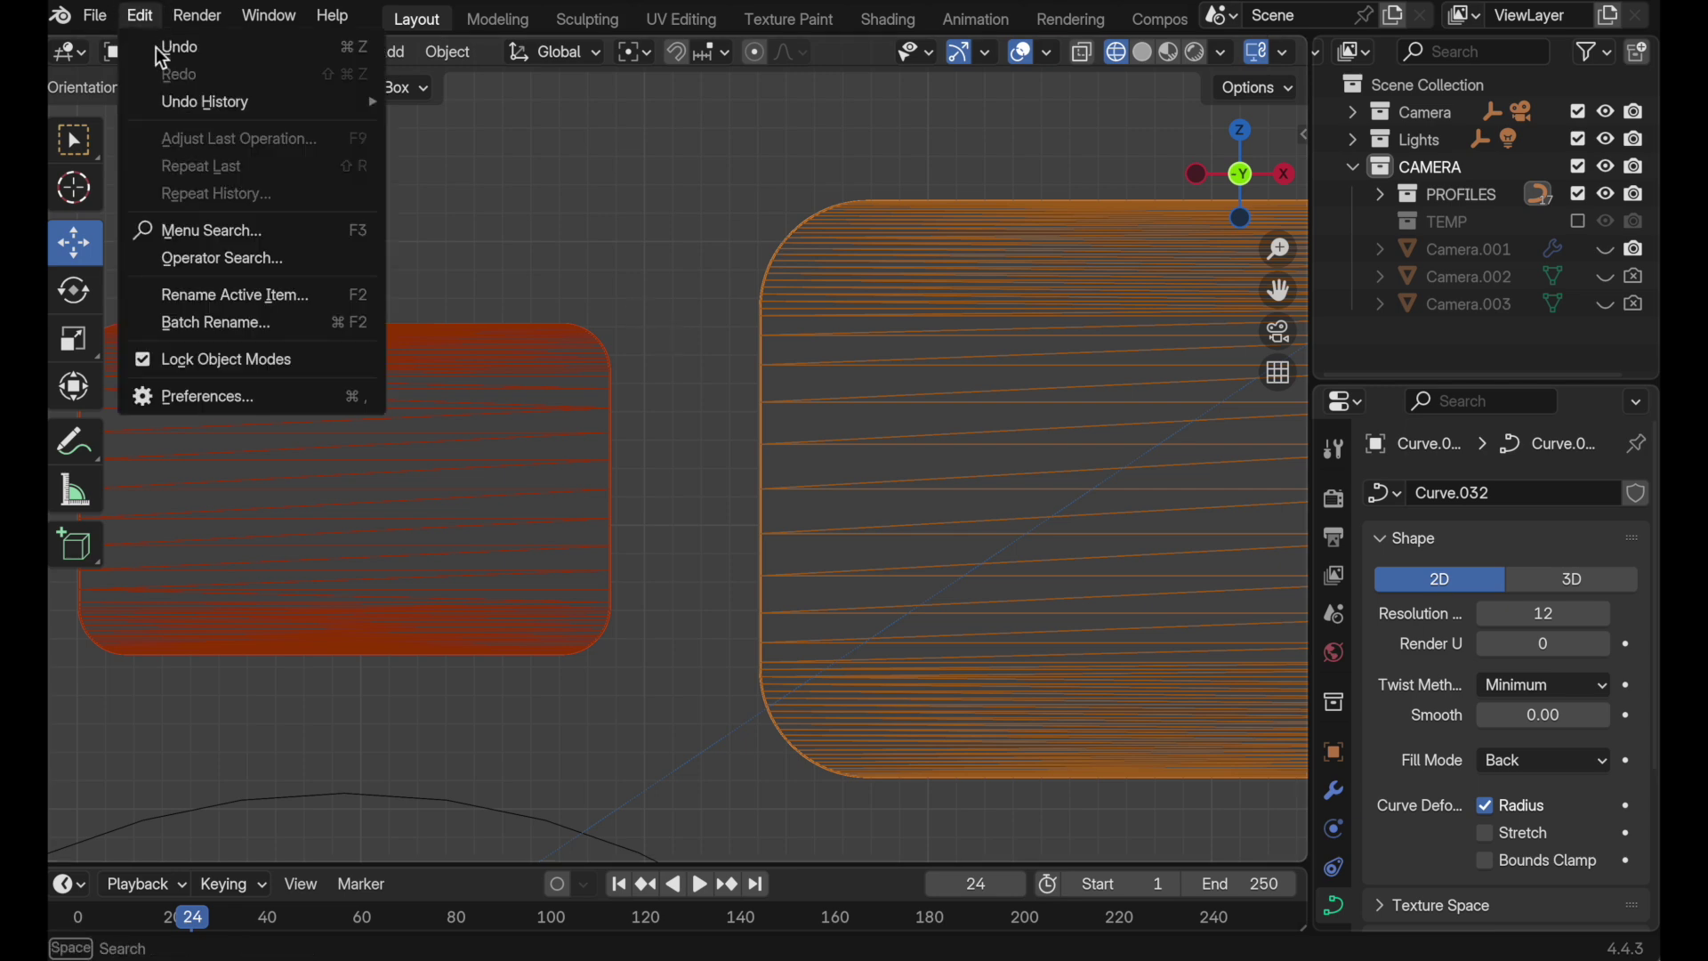
# Set the Emulate 3 Button Mouse modifier back to Alt and close Preferences
pyautogui.click(216, 400)
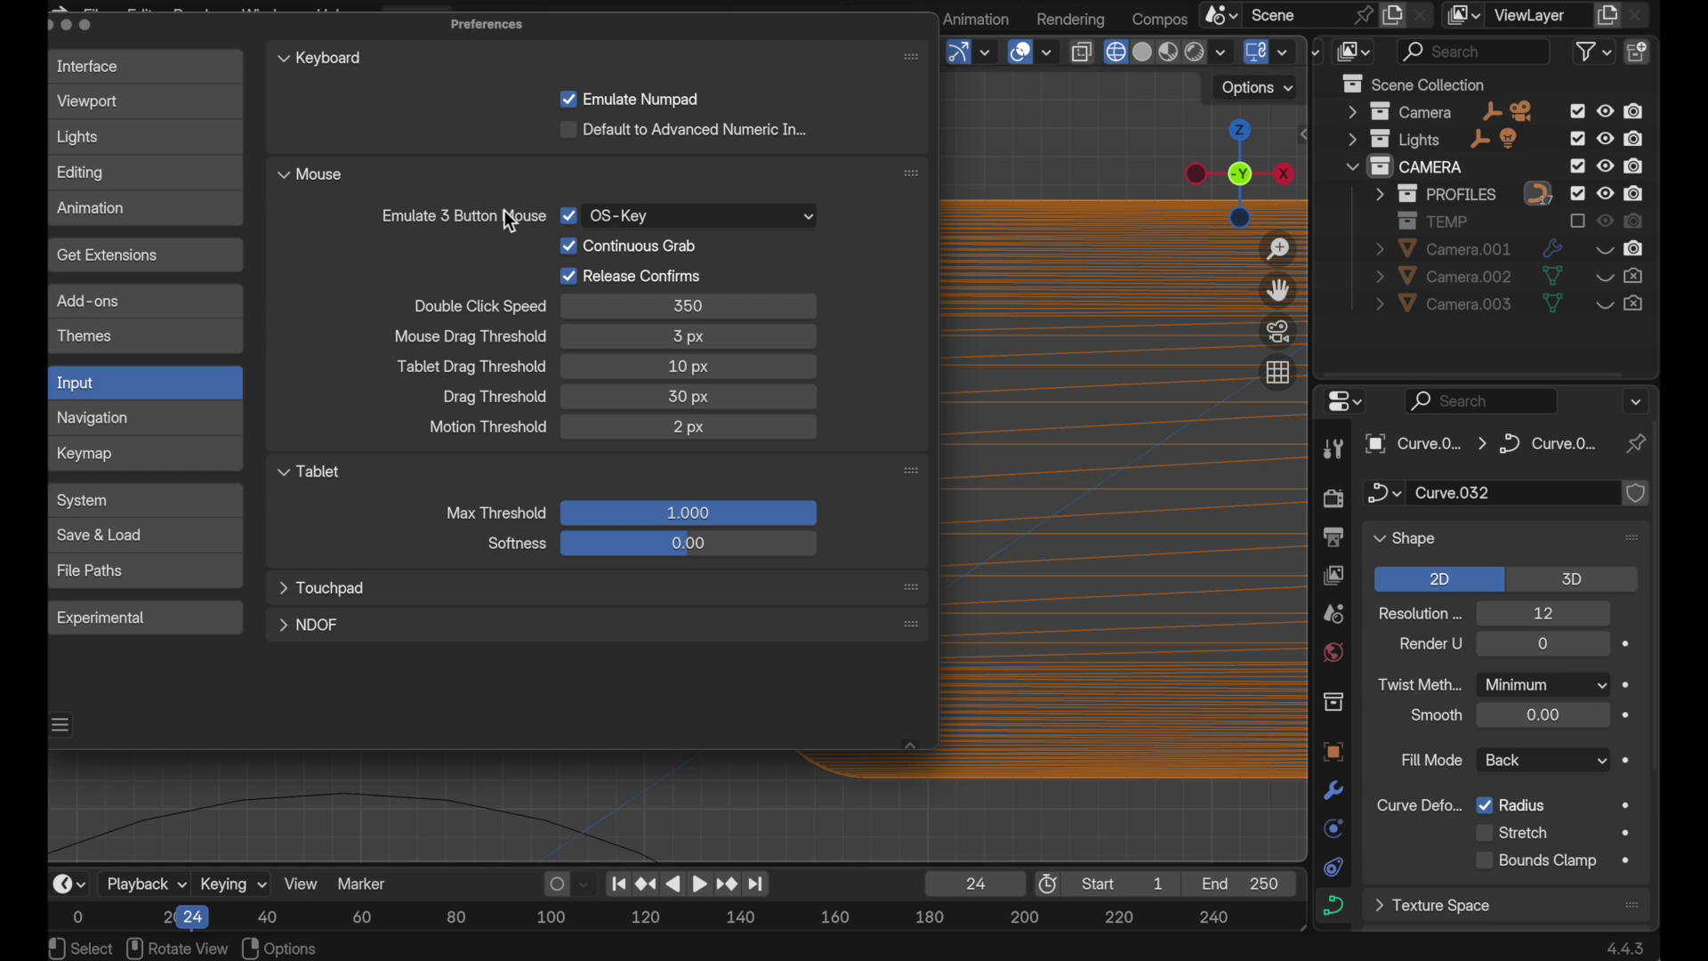
pyautogui.click(614, 215)
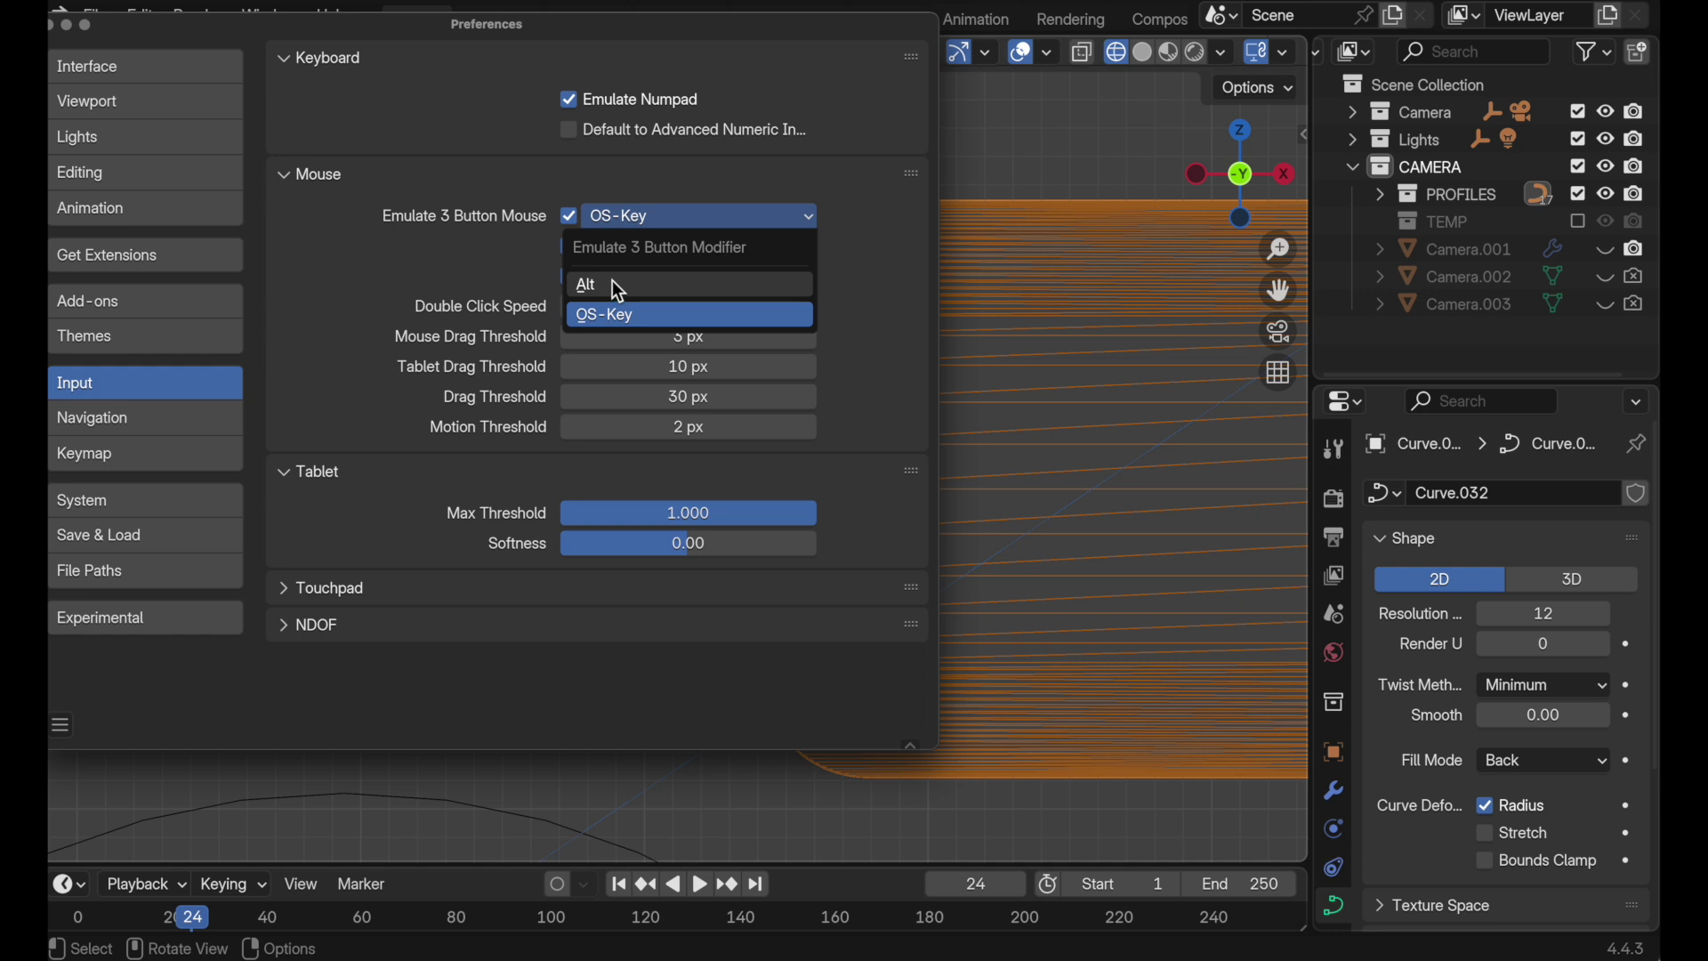
pyautogui.click(612, 283)
pyautogui.click(51, 25)
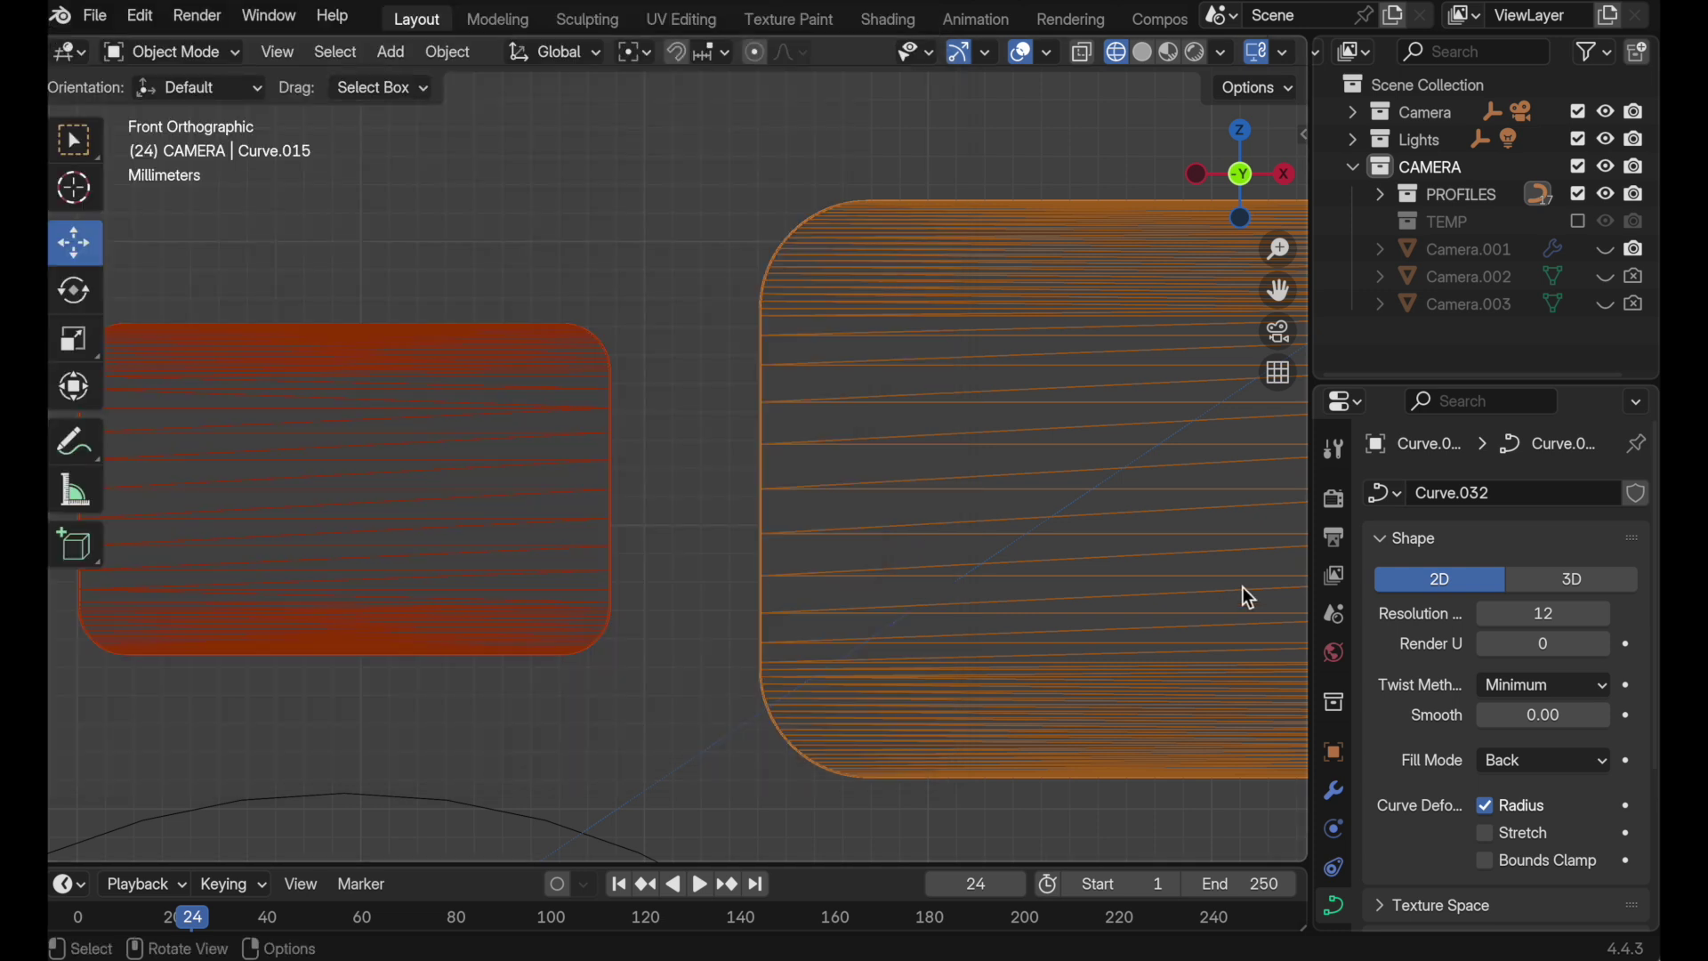
# Set Resolution U to 4 on both selected profile curves at once using Alt
pyautogui.click(1557, 622)
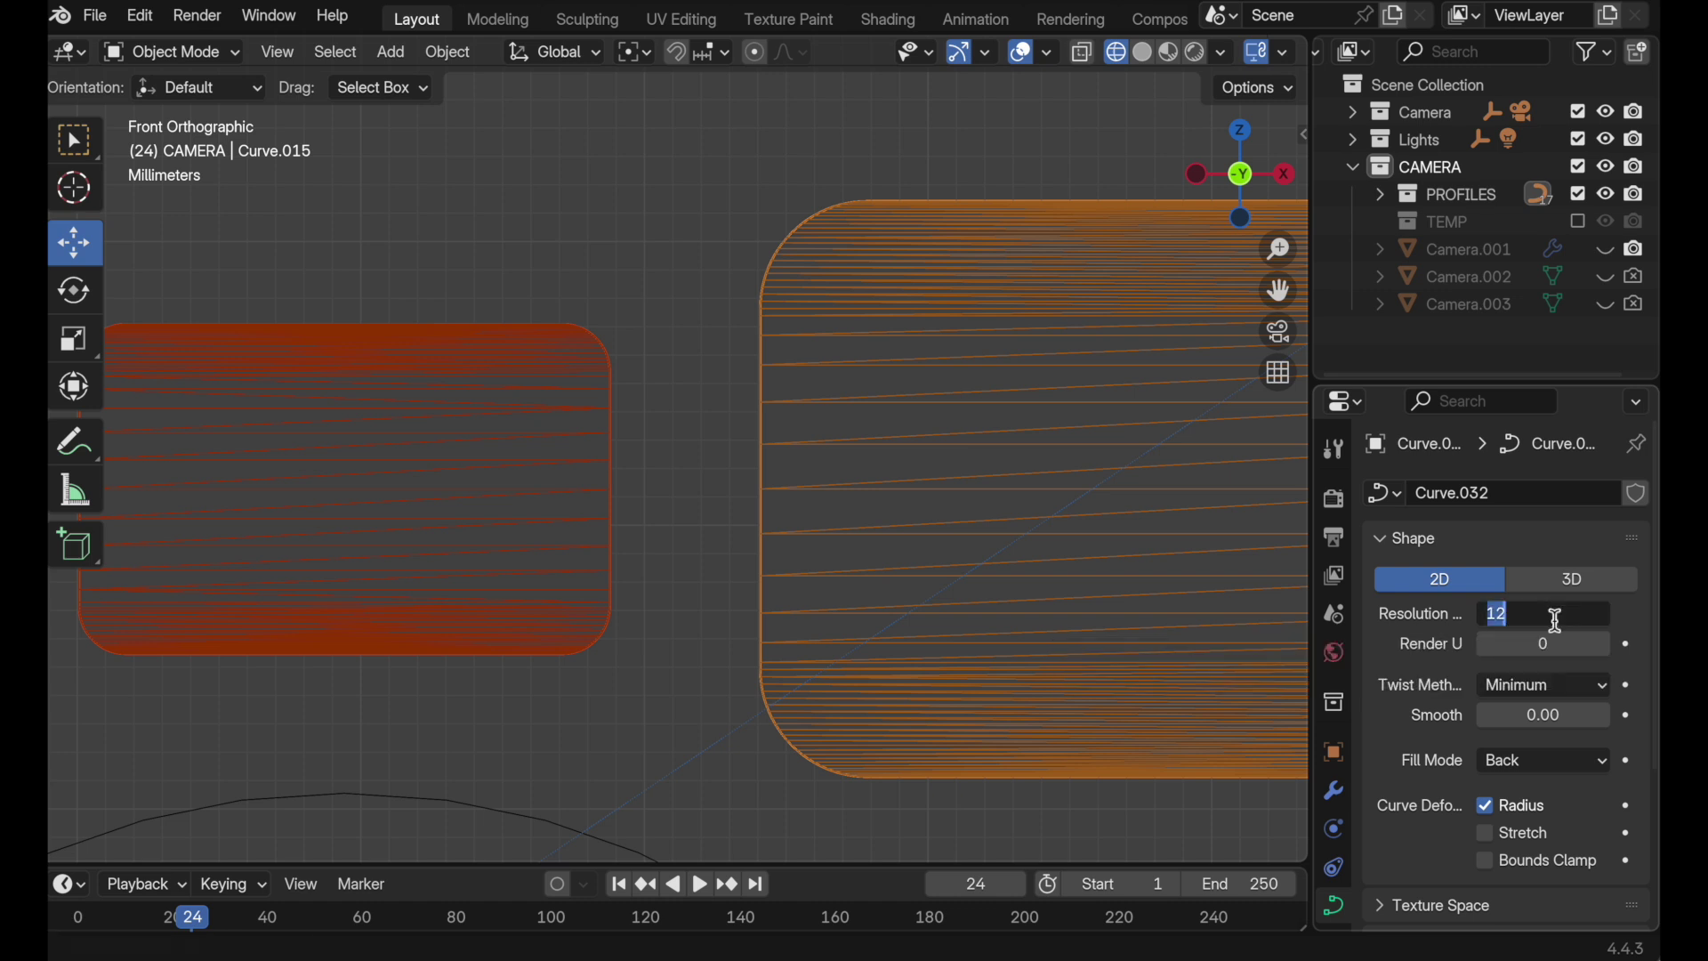
pyautogui.write('4')
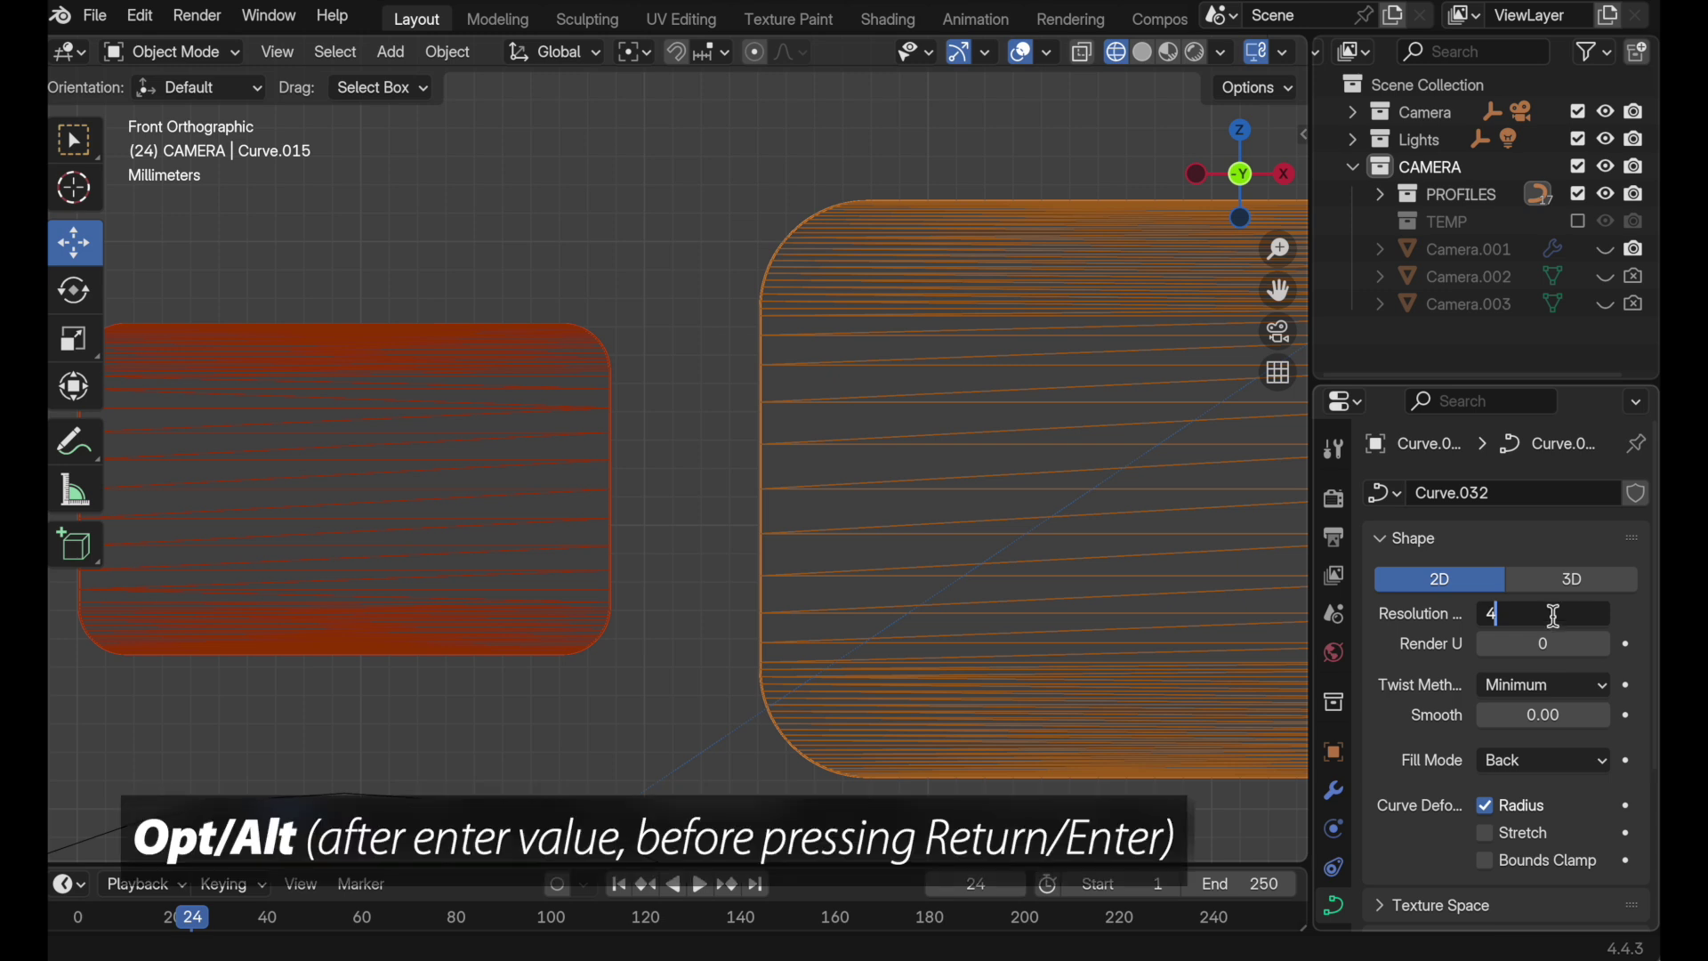
pyautogui.hotkey('alt', 'Return')
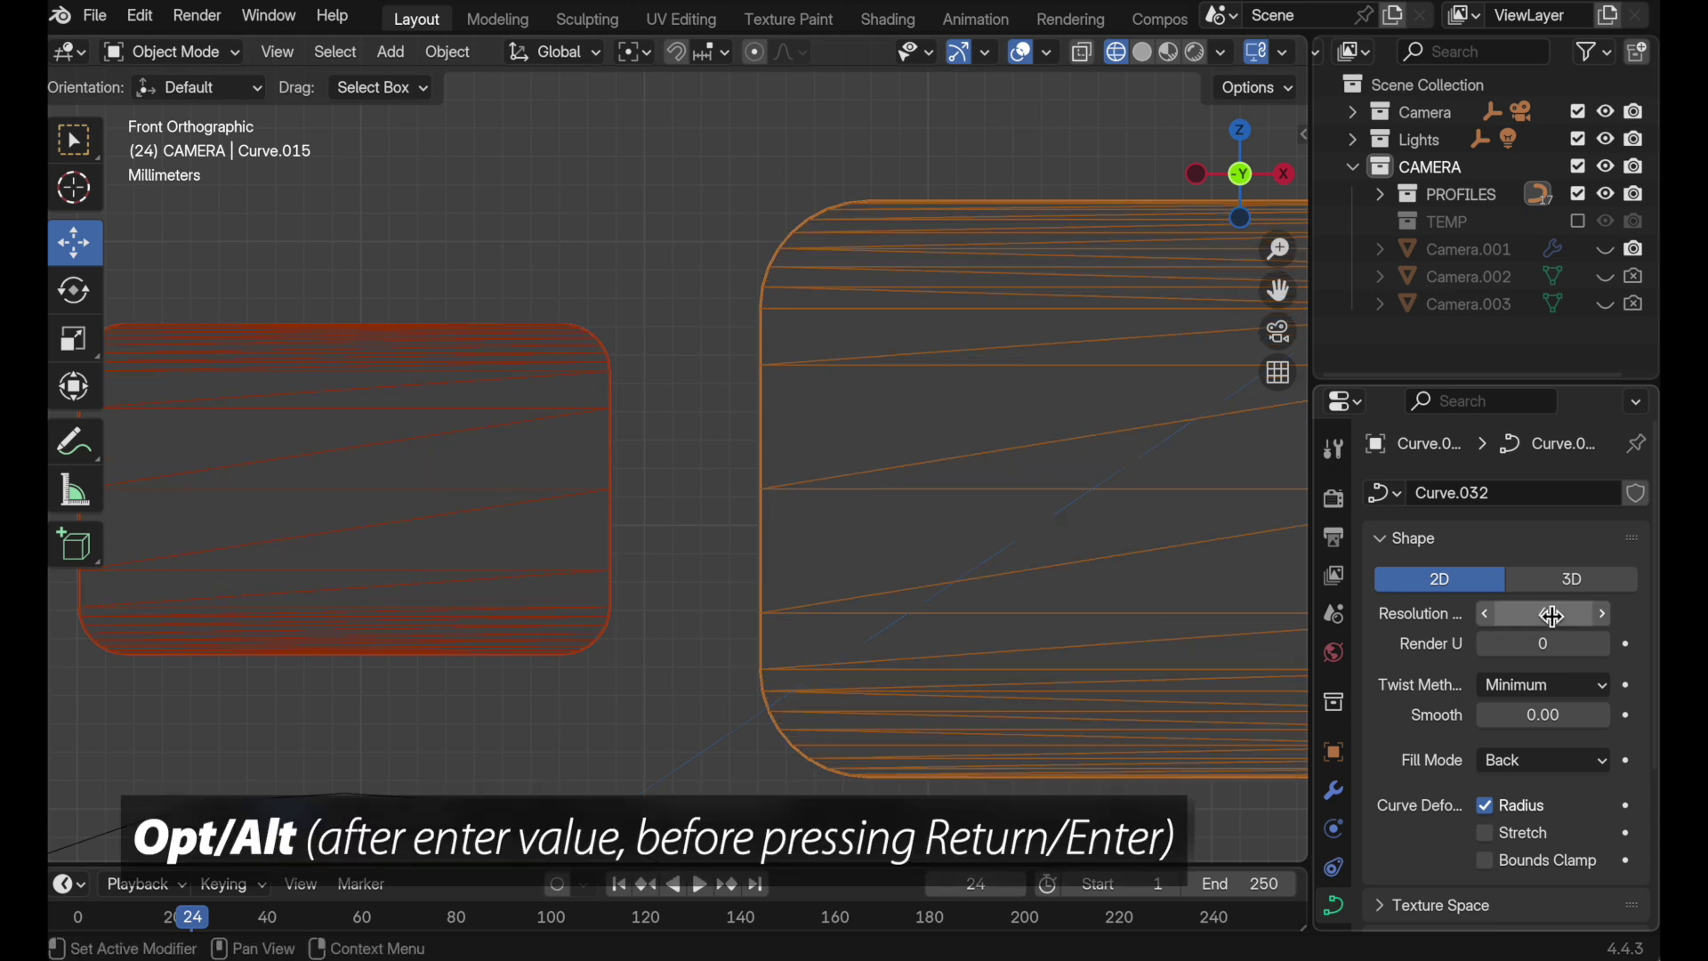